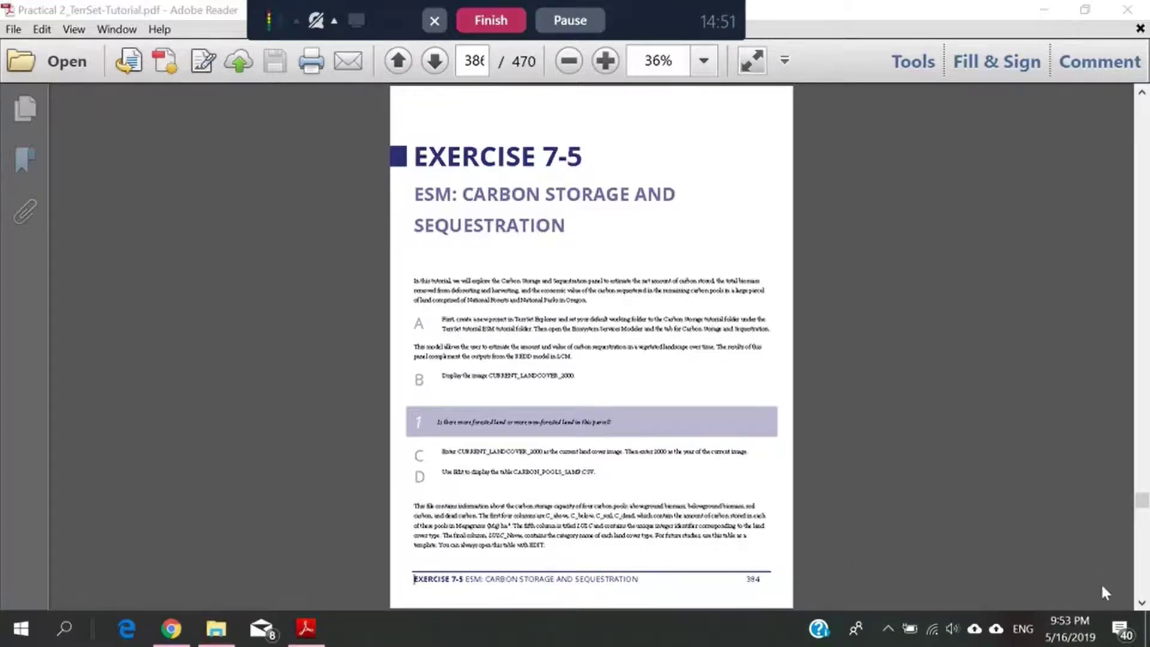
- Review pages 386 and 387 of Exercise 7-5, then scroll back up to page 374
{"action": "left_click", "coordinate": [1143, 604]}
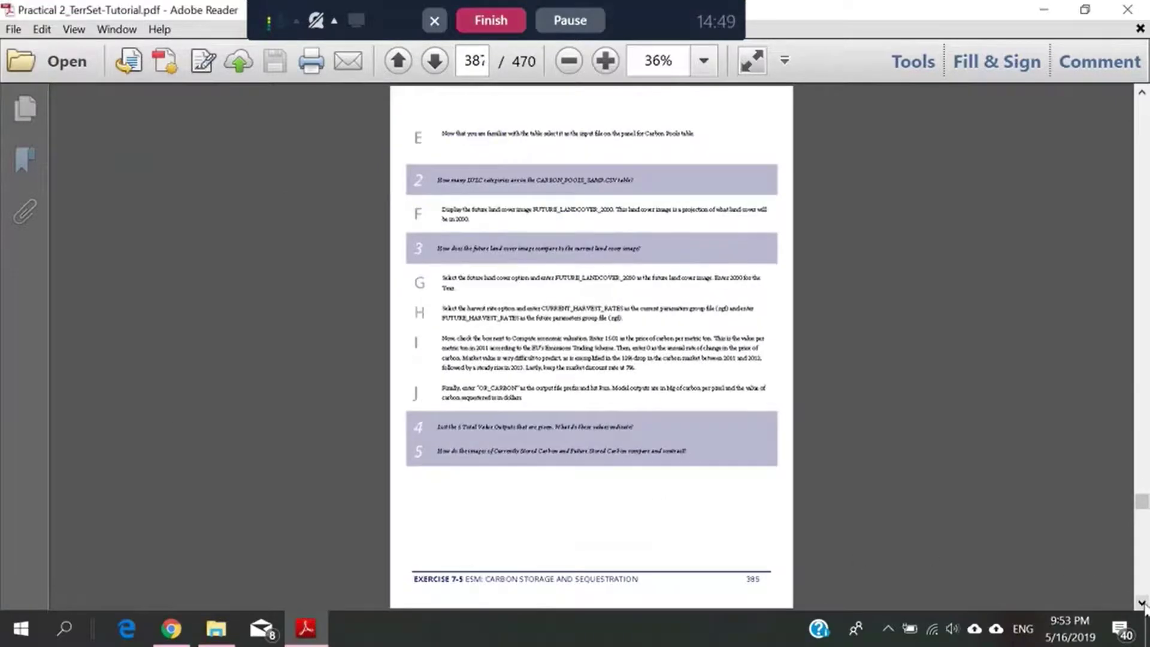
{"action": "left_click", "coordinate": [1142, 93]}
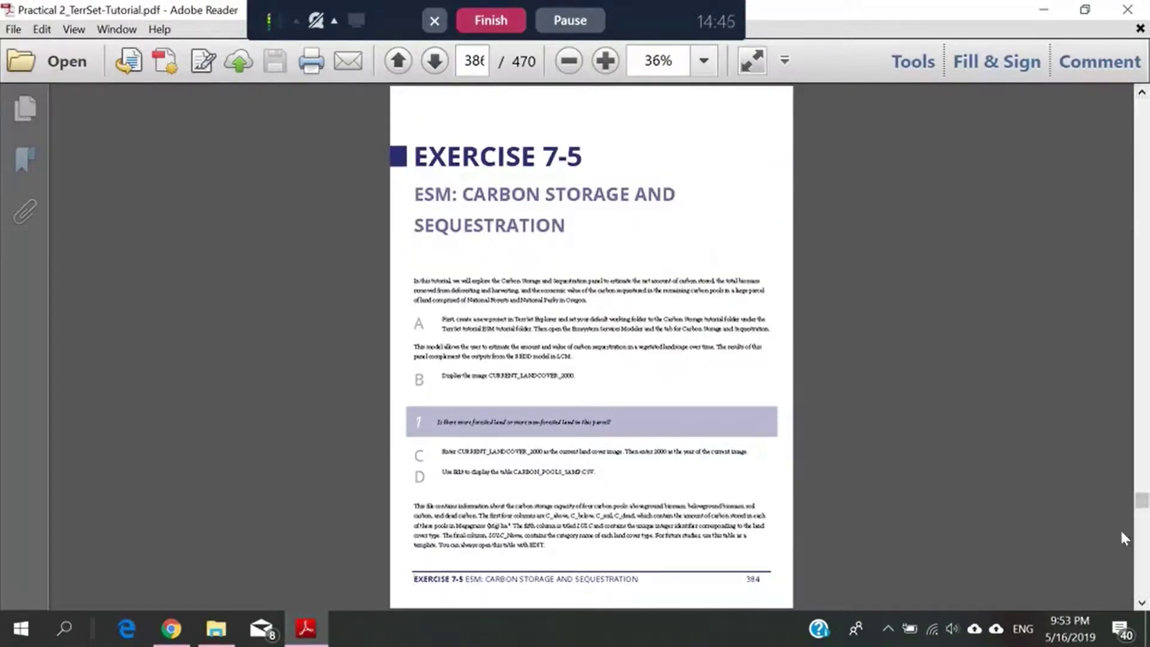
{"action": "left_click", "coordinate": [1144, 603]}
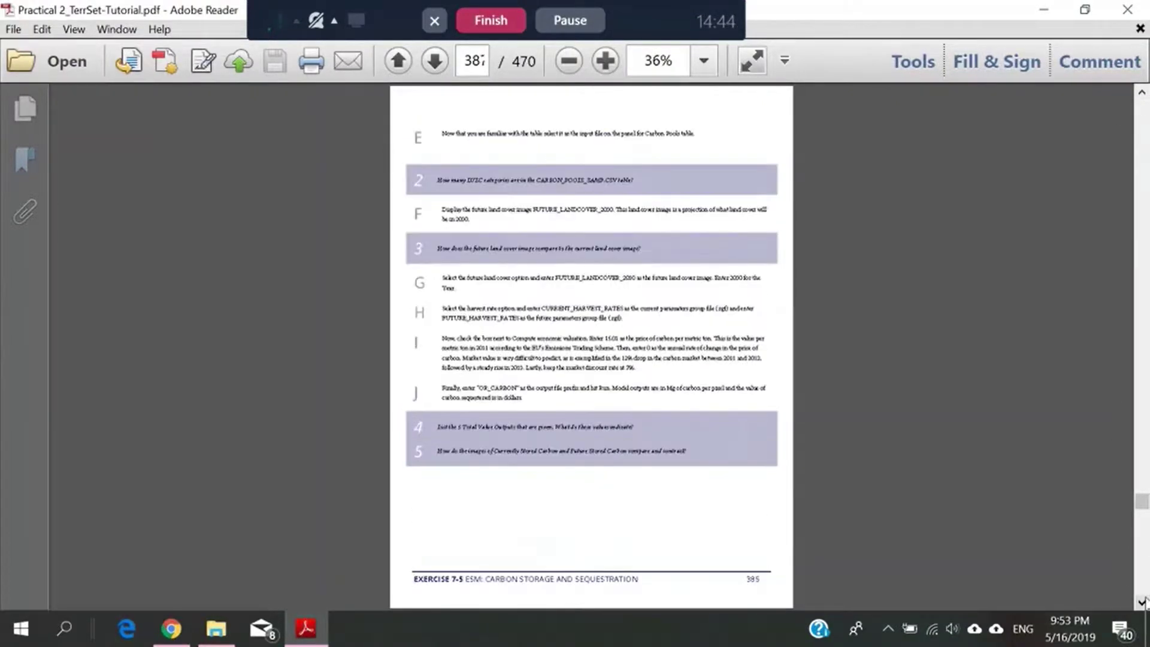
{"action": "left_click", "coordinate": [1143, 93]}
{"action": "left_click_drag", "start_coordinate": [1142, 502], "coordinate": [1143, 98]}
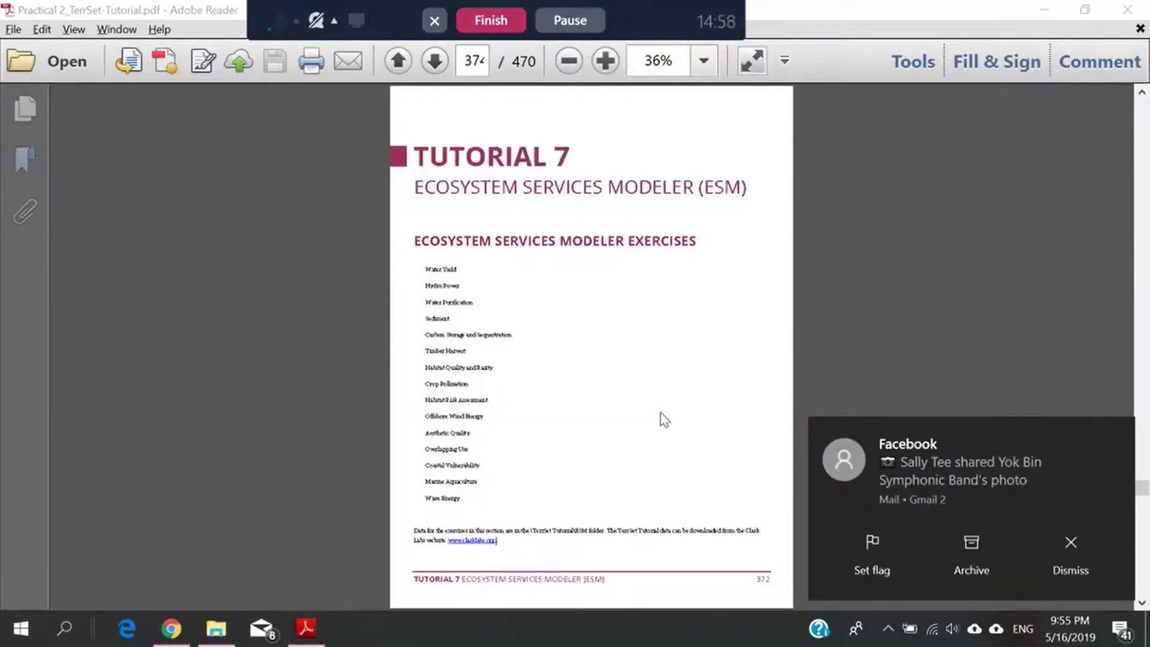
{"action": "left_click", "coordinate": [605, 61]}
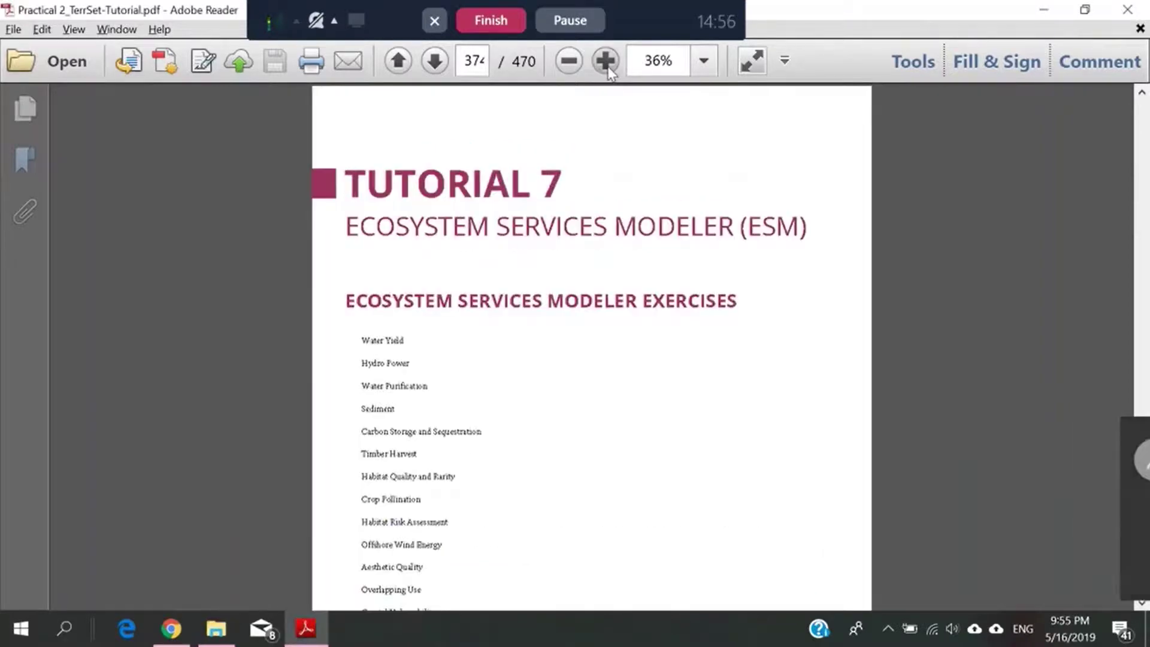
{"action": "scroll", "coordinate": [671, 419], "scroll_direction": "down", "scroll_amount": 5}
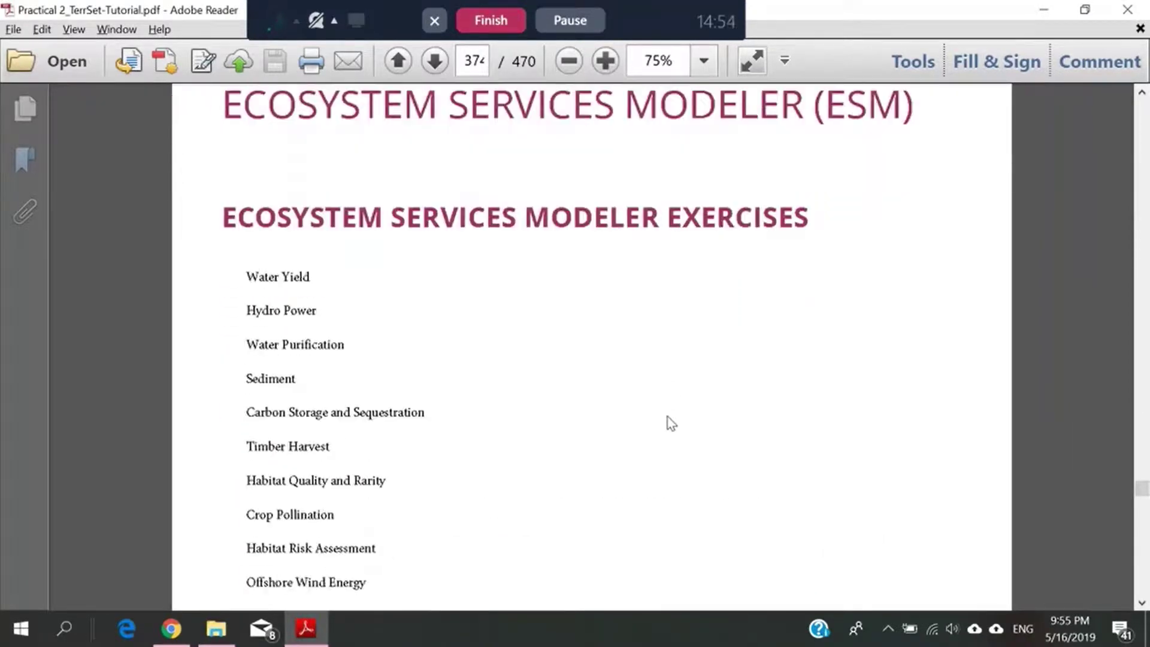
{"action": "scroll", "coordinate": [670, 424], "scroll_direction": "down", "scroll_amount": 5}
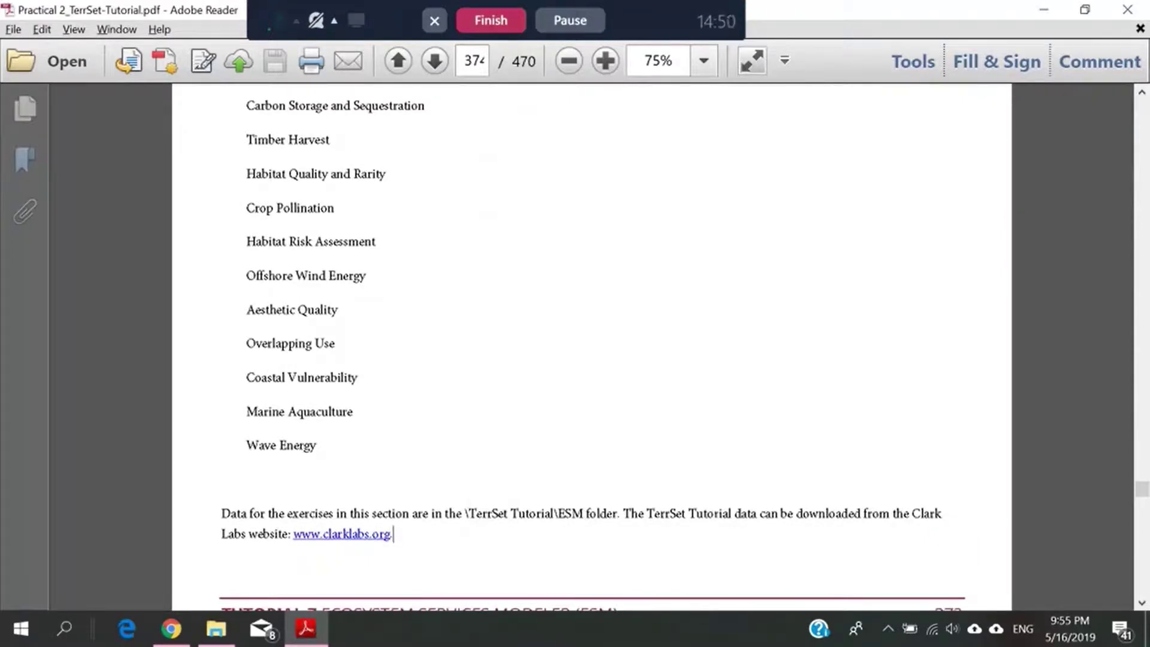
{"action": "left_click_drag", "start_coordinate": [736, 514], "coordinate": [942, 514]}
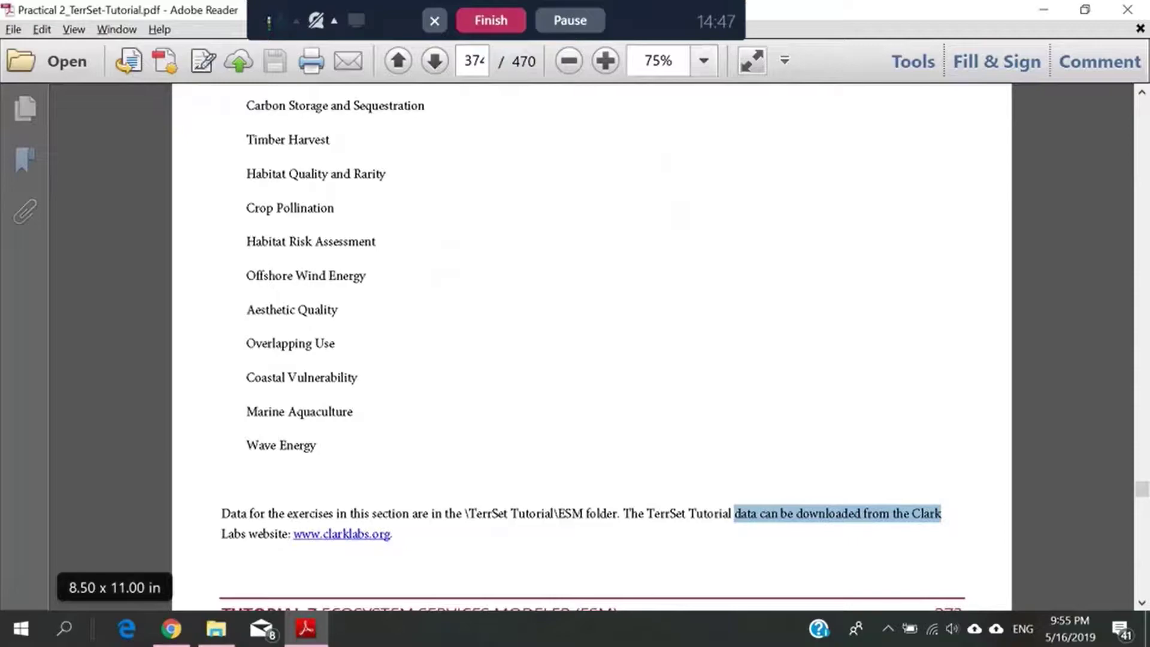
{"action": "left_click_drag", "start_coordinate": [392, 534], "coordinate": [294, 534]}
{"action": "right_click", "coordinate": [312, 537]}
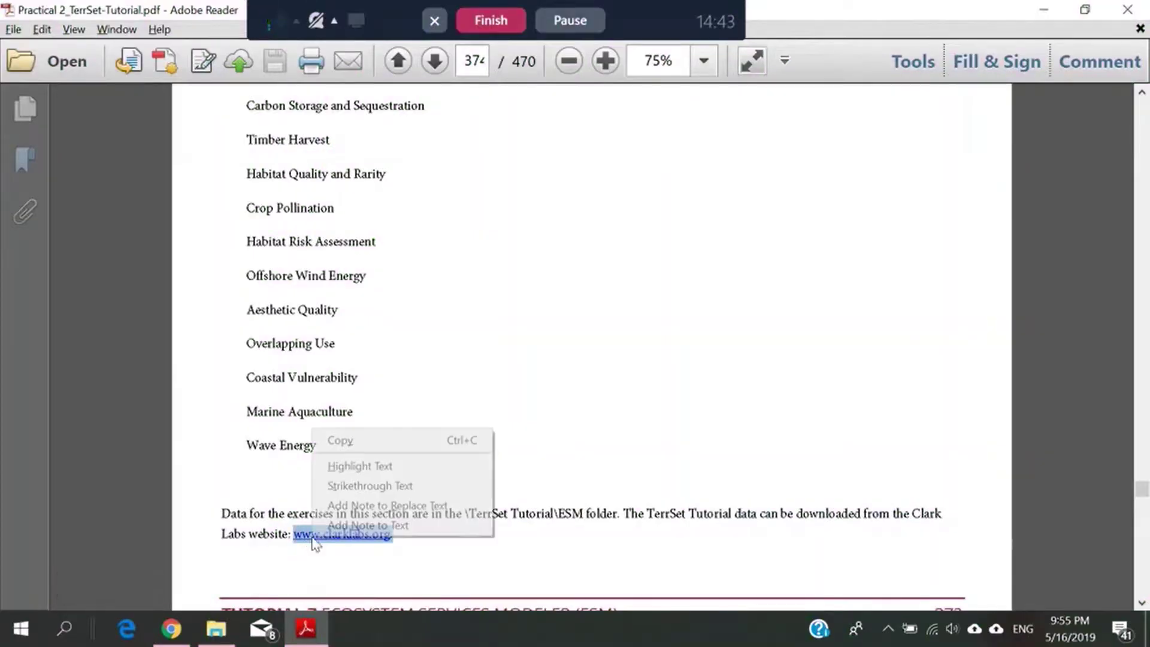
{"action": "left_click", "coordinate": [358, 450]}
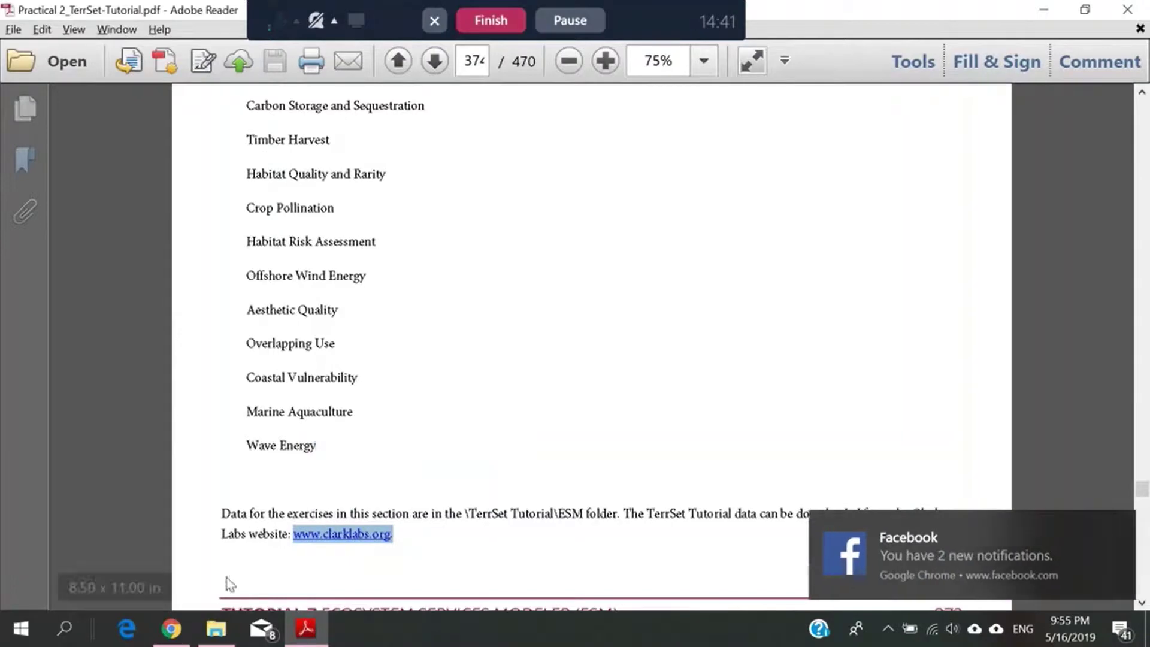
{"action": "left_click", "coordinate": [171, 629]}
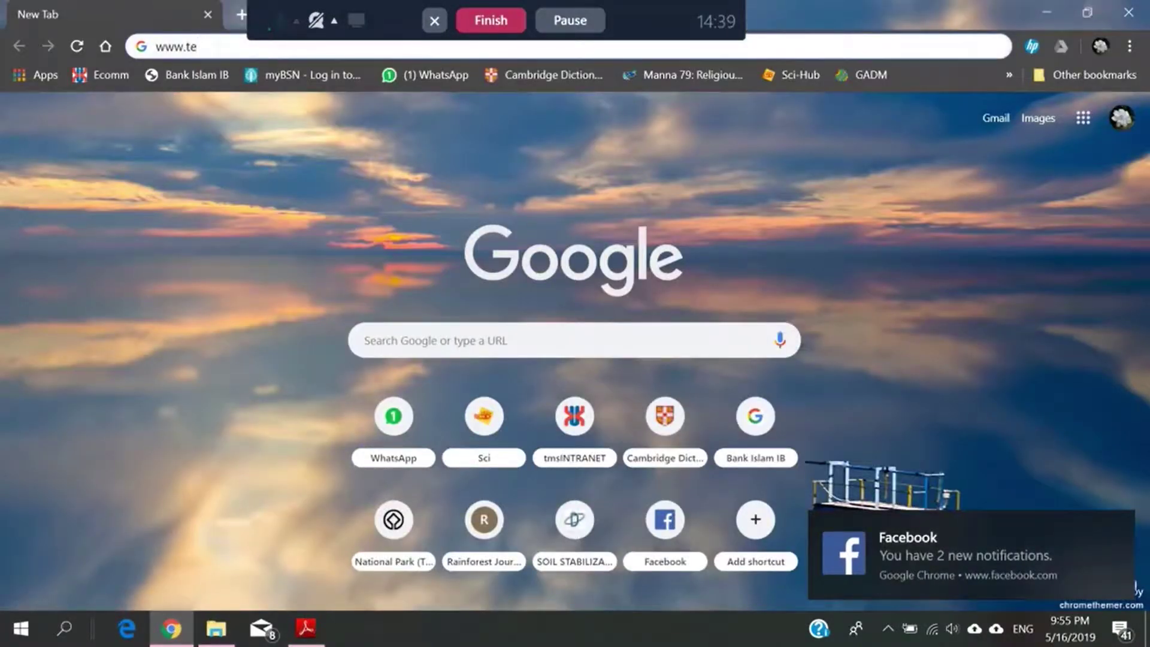
{"action": "left_click", "coordinate": [120, 50]}
{"action": "key", "text": "BackSpace"}
{"action": "key", "text": "ctrl+v"}
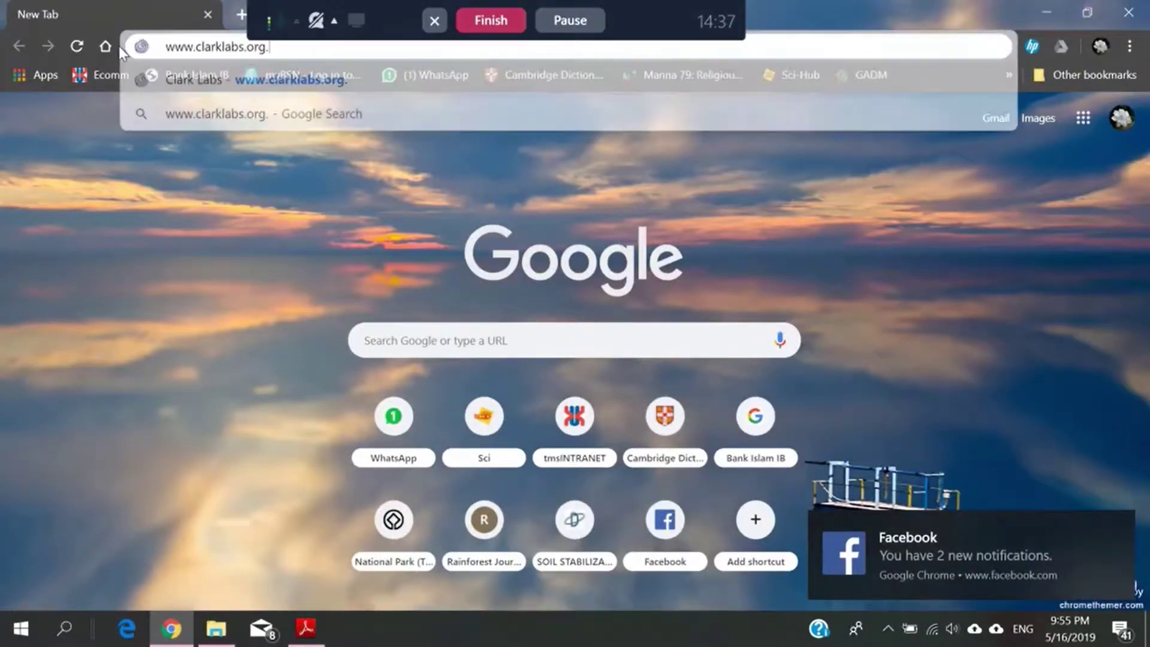
{"action": "key", "text": "Return"}
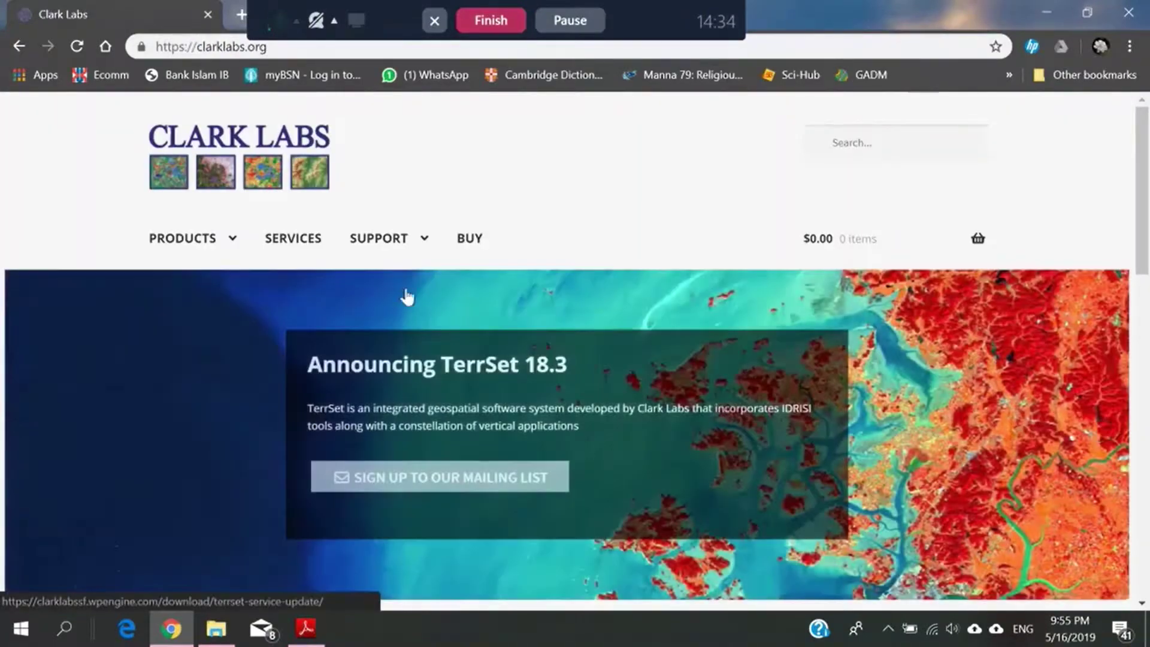
- Go to Support > Download and highlight the TerrSet Tutorial Data heading
{"action": "scroll", "coordinate": [407, 296], "scroll_direction": "down", "scroll_amount": 3}
{"action": "scroll", "coordinate": [403, 258], "scroll_direction": "up", "scroll_amount": 3}
{"action": "mouse_move", "coordinate": [393, 245]}
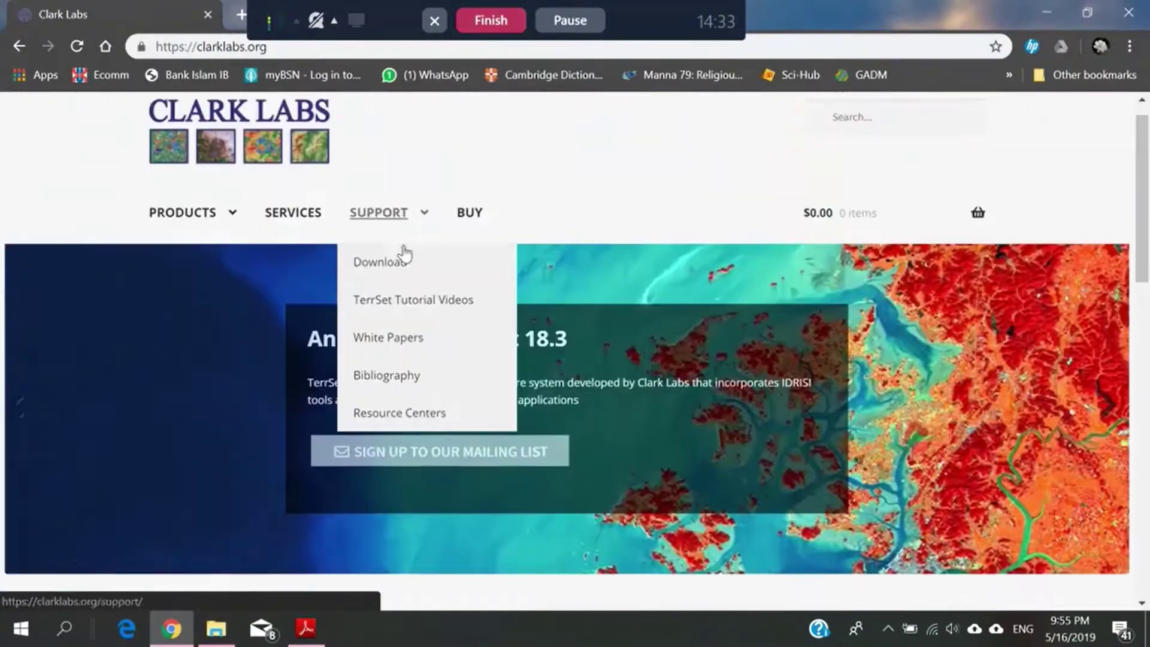
{"action": "left_click", "coordinate": [391, 292]}
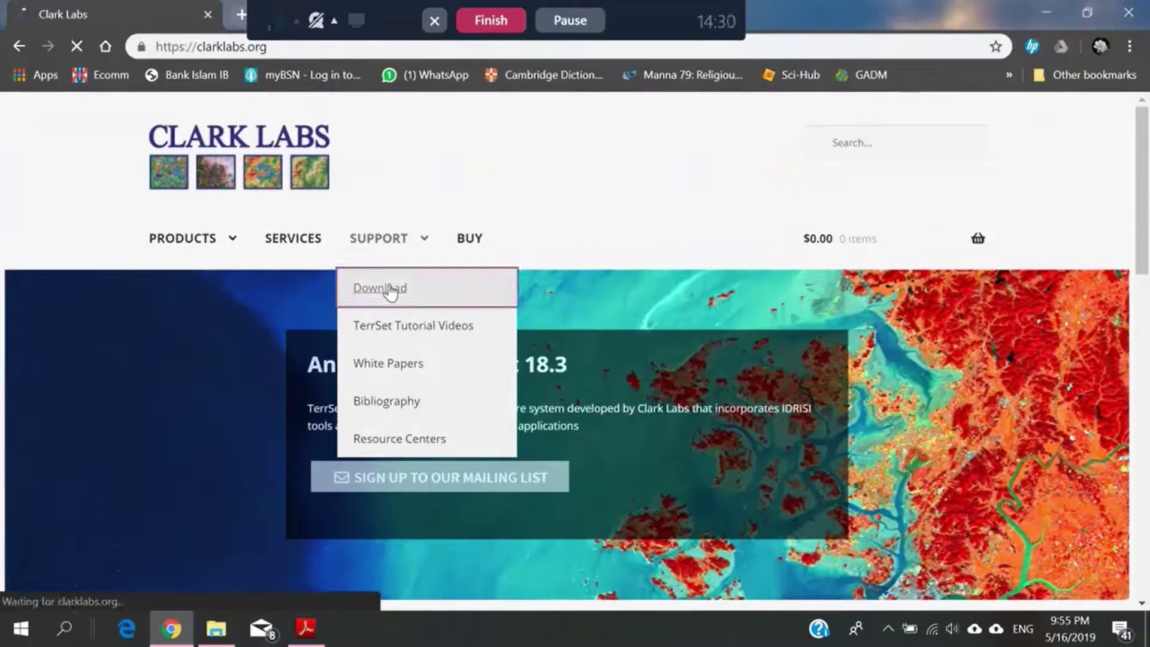
{"action": "scroll", "coordinate": [412, 360], "scroll_direction": "down", "scroll_amount": 4}
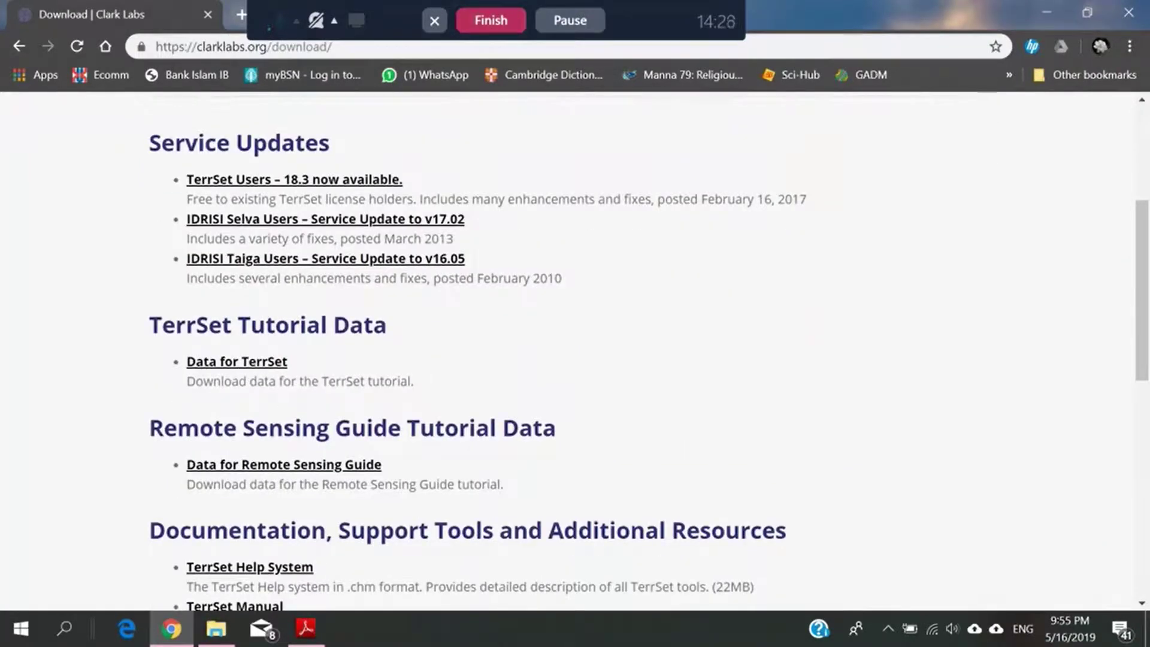
{"action": "left_click_drag", "start_coordinate": [162, 323], "coordinate": [402, 340]}
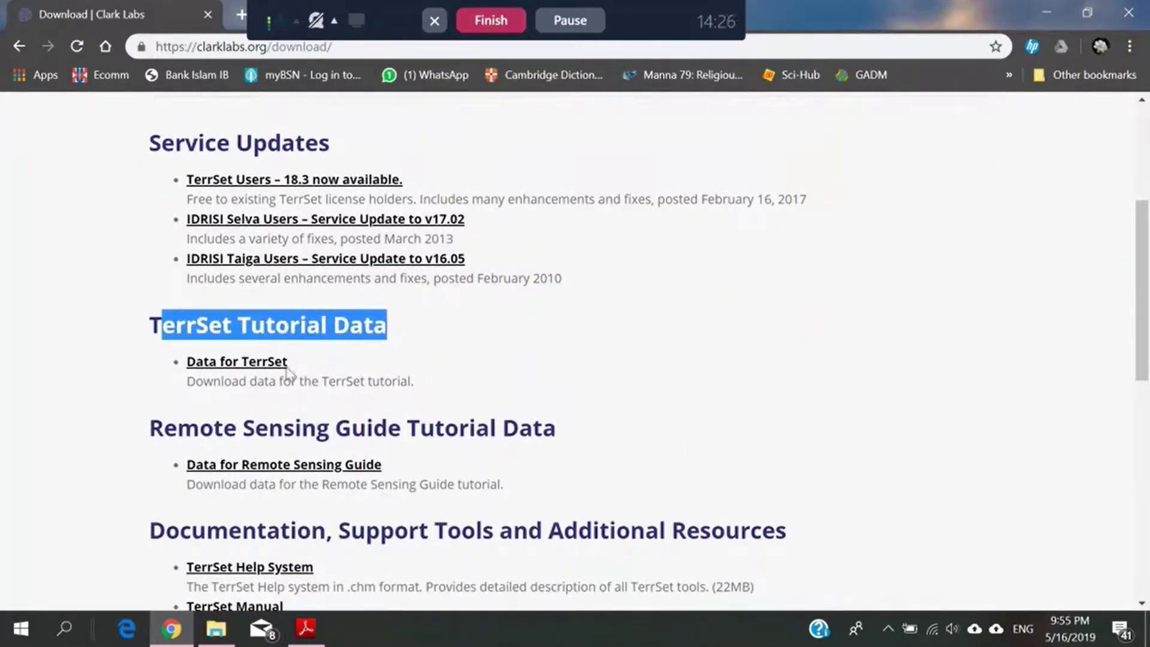
- Download the complete TerrSet Tutorial data (1.2 GB) via Data for TerrSet, then minimize Chrome
{"action": "left_click", "coordinate": [262, 370]}
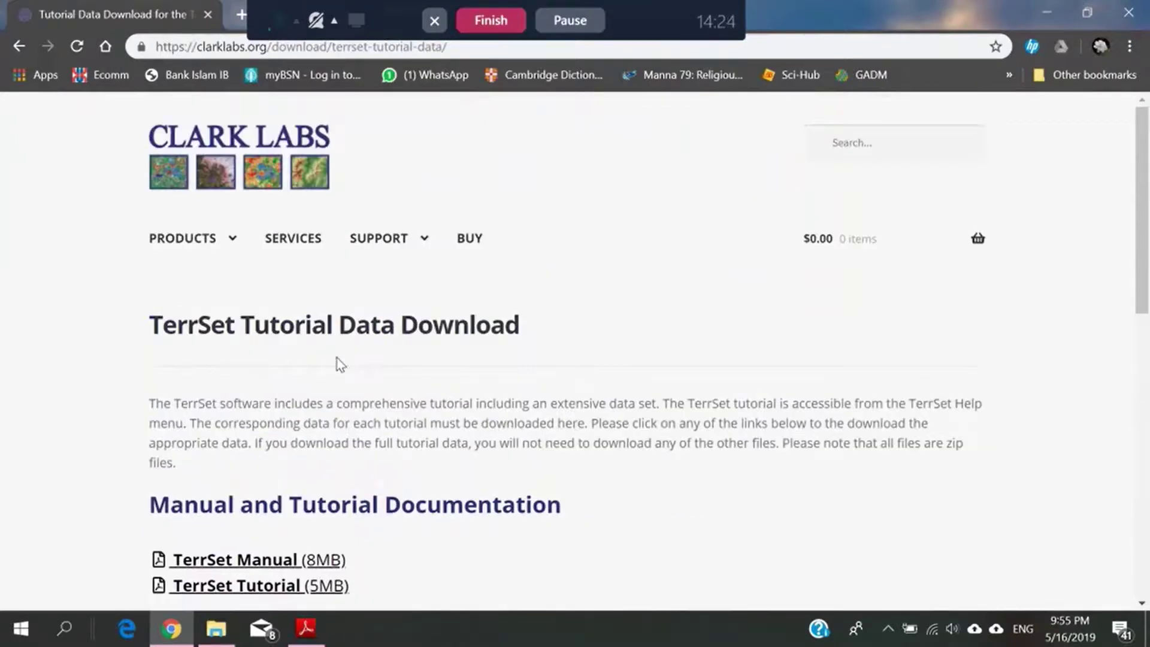
{"action": "scroll", "coordinate": [423, 406], "scroll_direction": "down", "scroll_amount": 4}
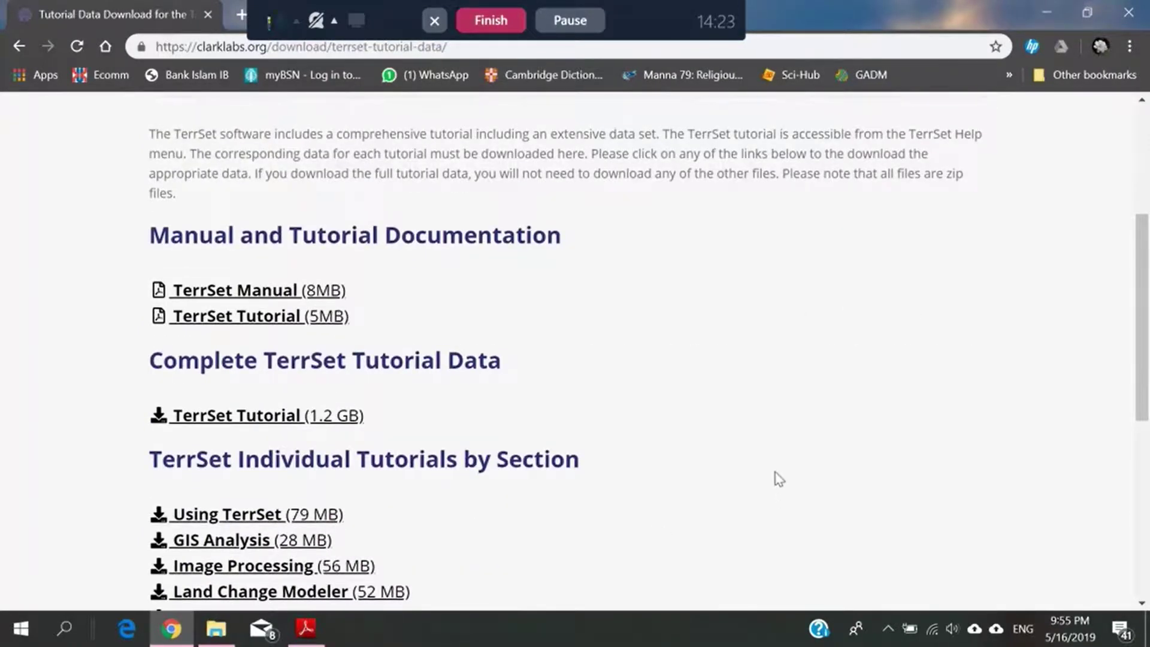
{"action": "scroll", "coordinate": [776, 476], "scroll_direction": "down", "scroll_amount": 1}
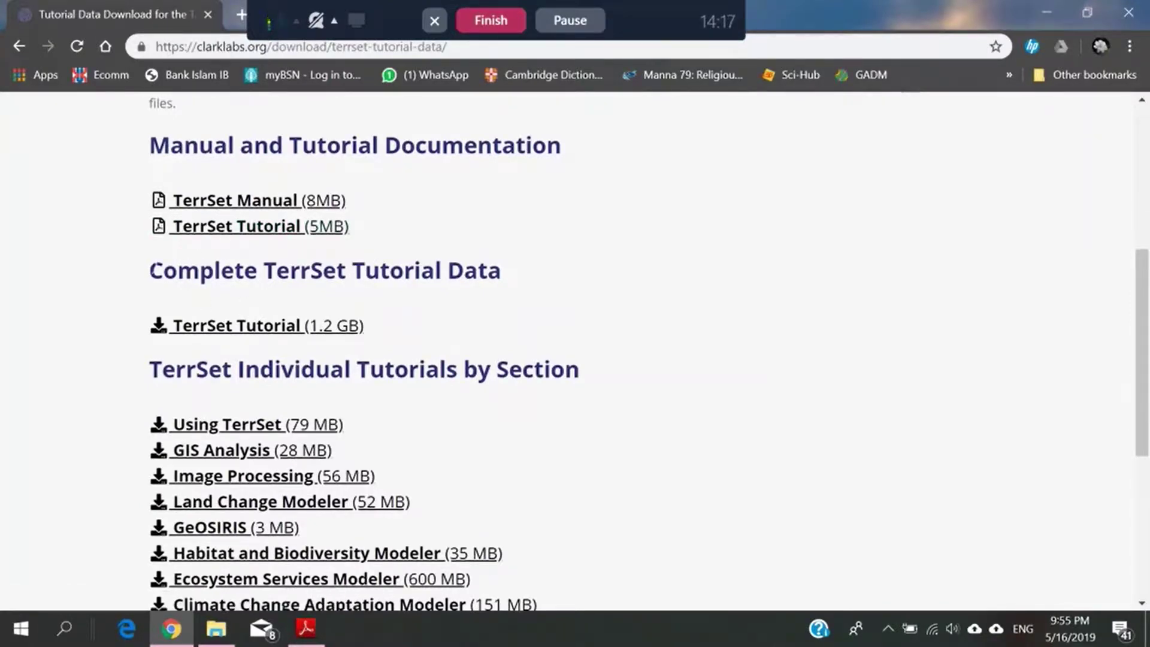
{"action": "left_click_drag", "start_coordinate": [163, 273], "coordinate": [476, 299]}
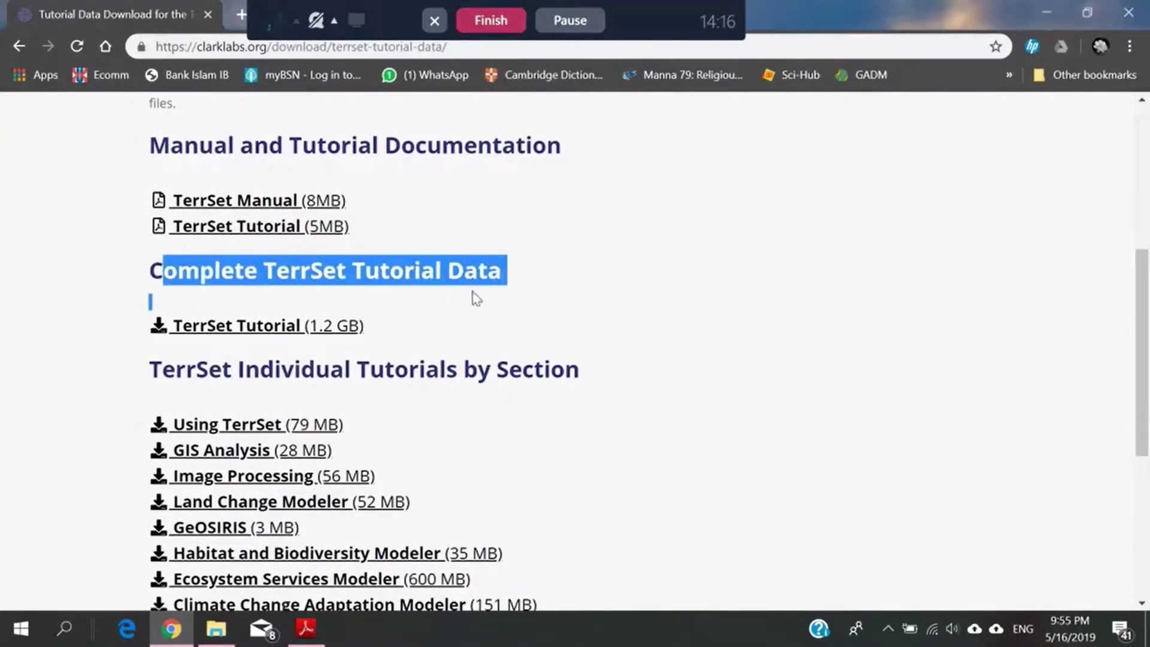
{"action": "left_click", "coordinate": [205, 327]}
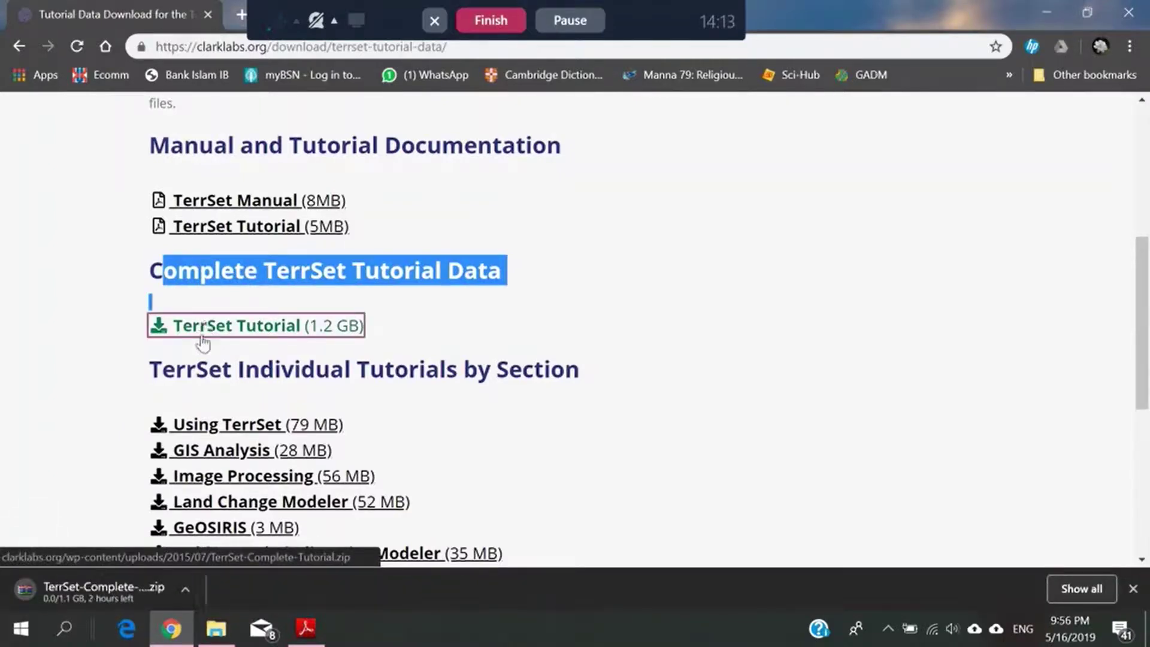
{"action": "left_click", "coordinate": [708, 409]}
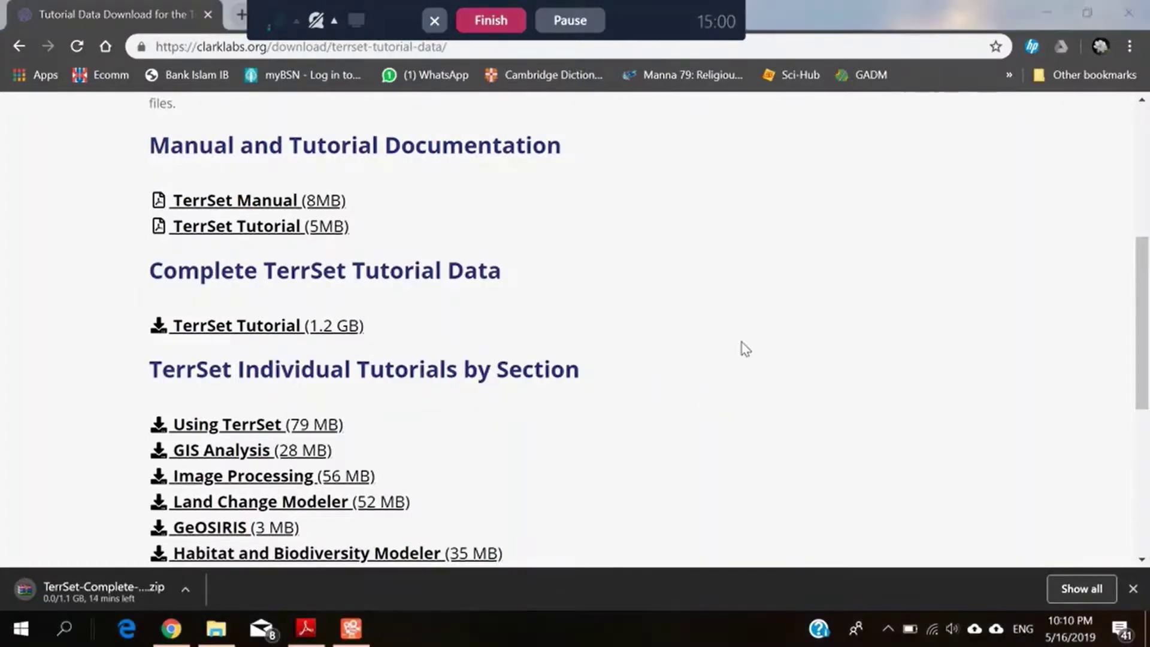
{"action": "left_click", "coordinate": [745, 349]}
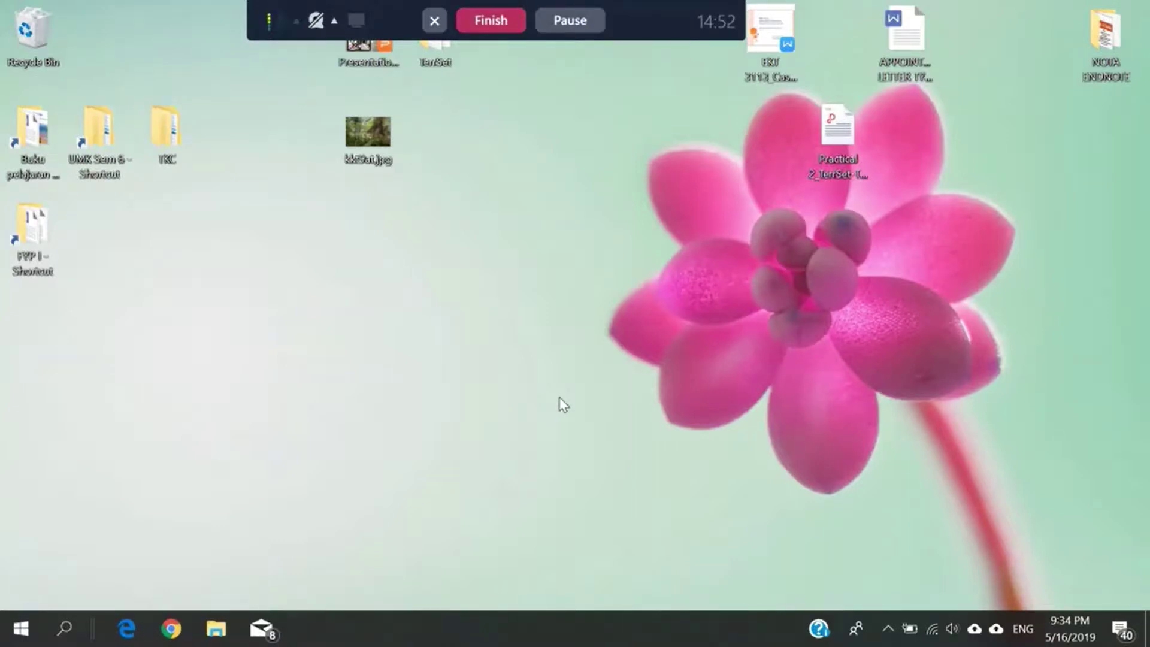
- Launch TerrSet from Windows search and run it in Trial Mode
{"action": "left_click", "coordinate": [66, 628]}
{"action": "type", "text": "t"}
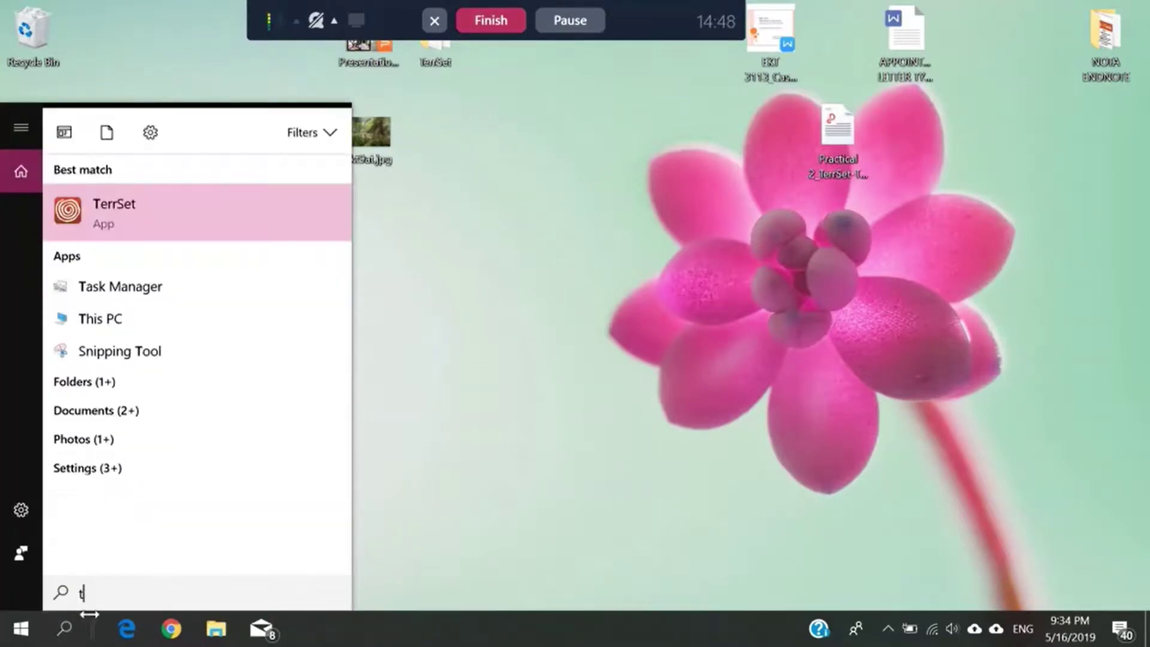
{"action": "type", "text": "e"}
{"action": "left_click", "coordinate": [183, 209]}
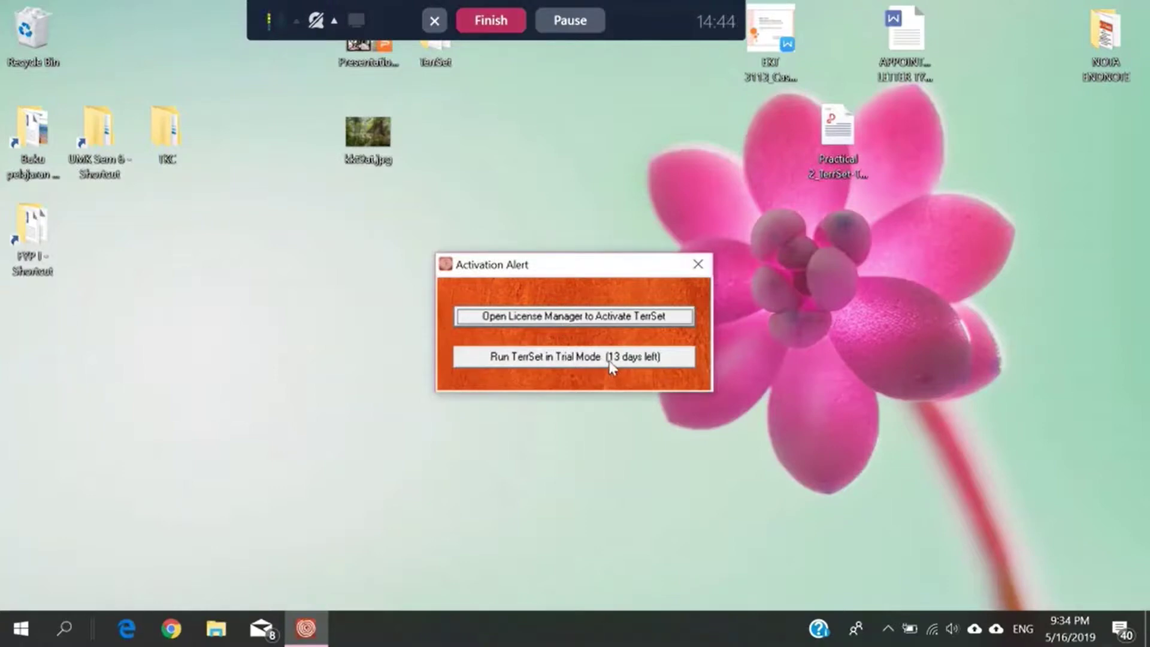
{"action": "left_click", "coordinate": [610, 363]}
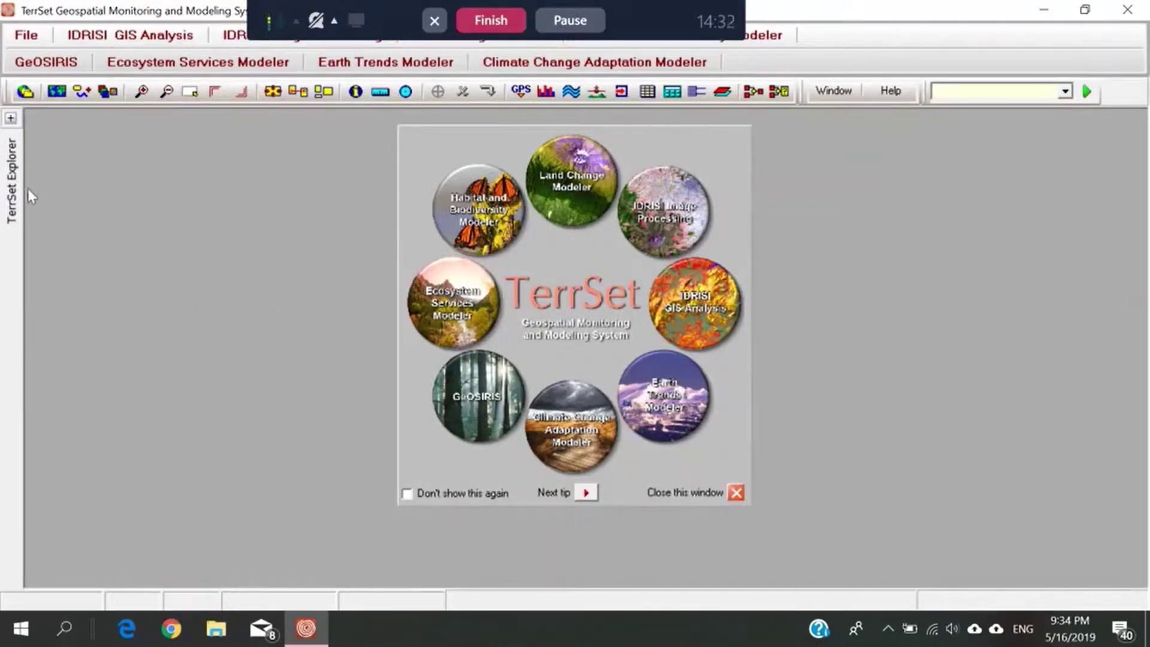
- Create a new project whose working folder is This PC > Desktop > TerrSet
{"action": "left_click", "coordinate": [10, 118]}
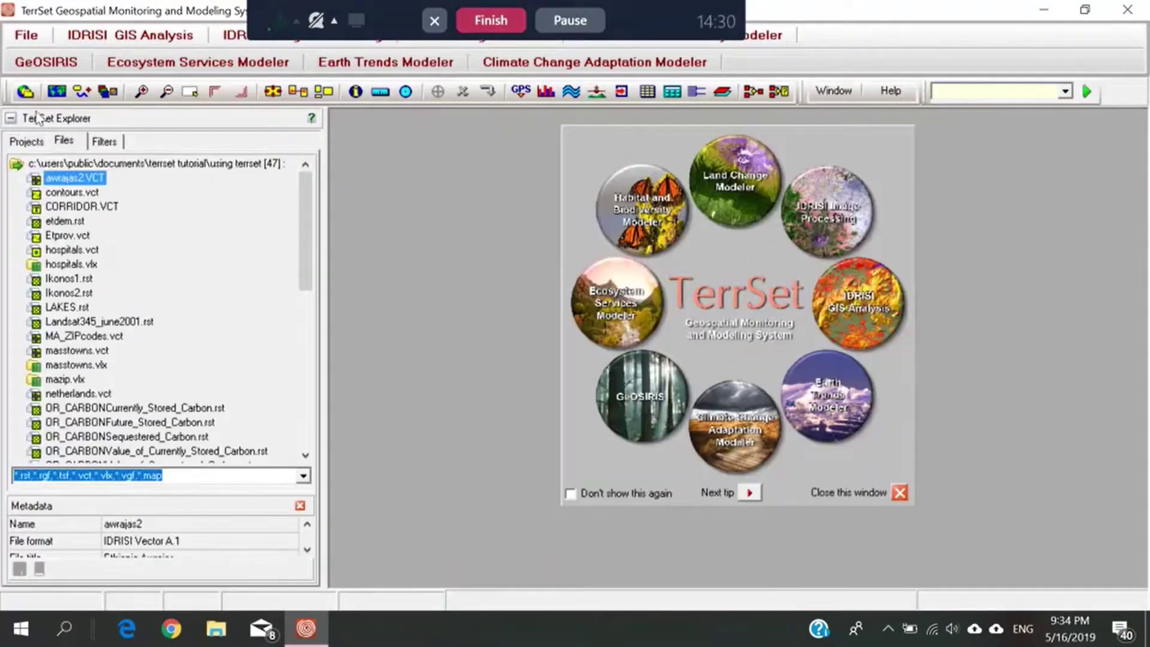
{"action": "left_click", "coordinate": [27, 142]}
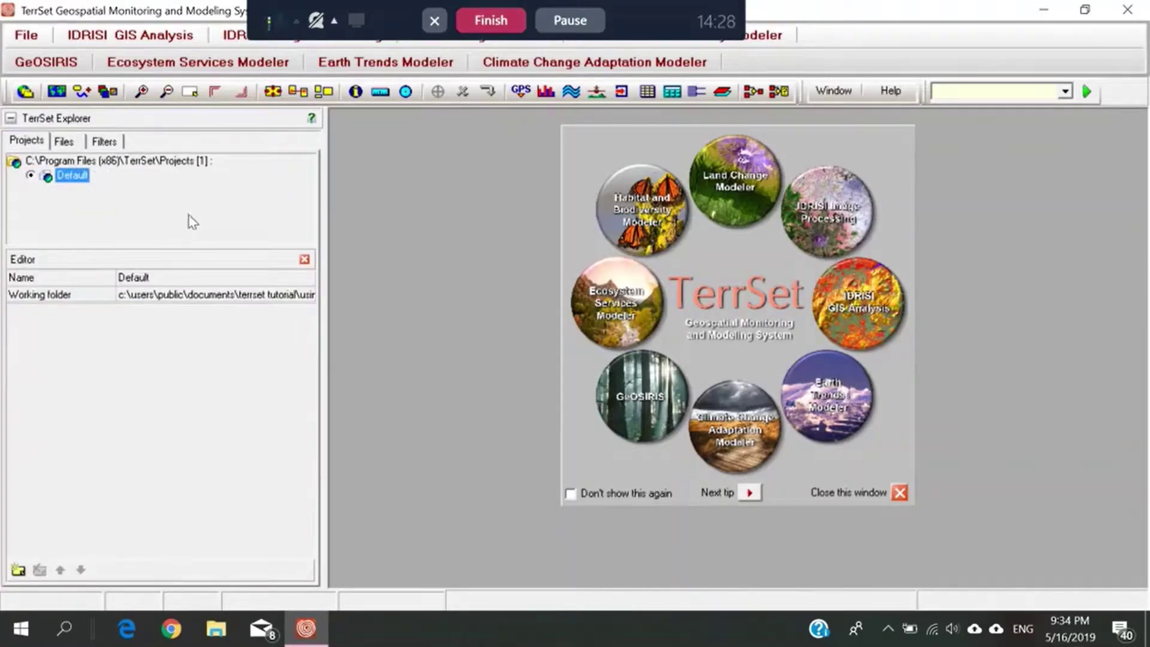
{"action": "right_click", "coordinate": [248, 207]}
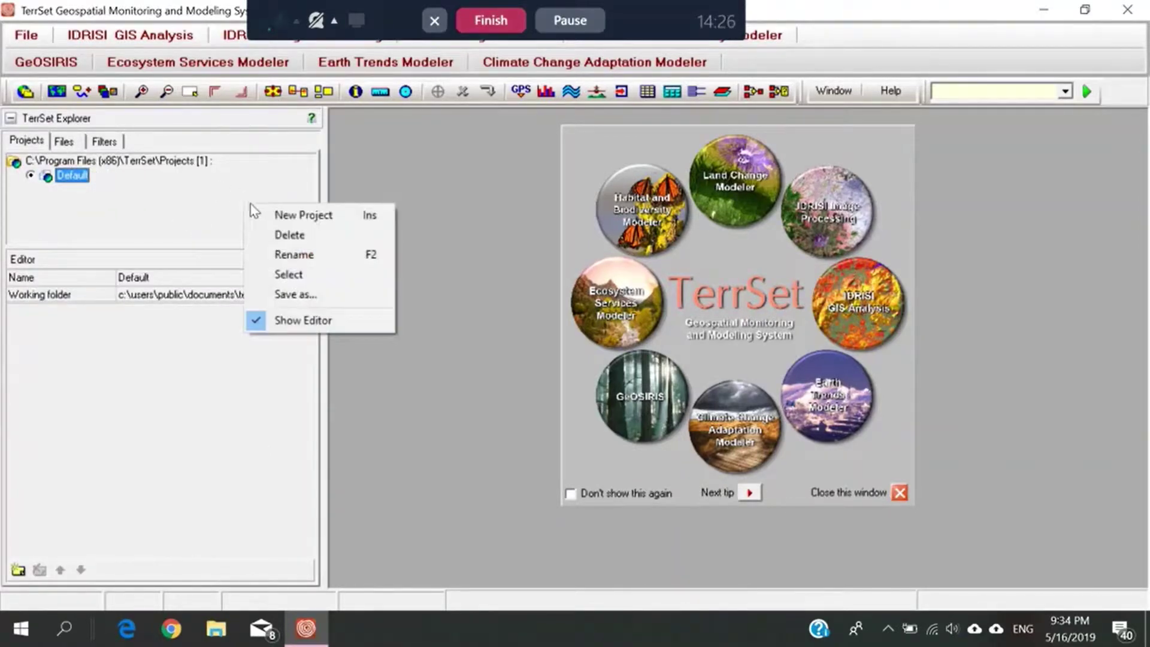
{"action": "left_click", "coordinate": [289, 217]}
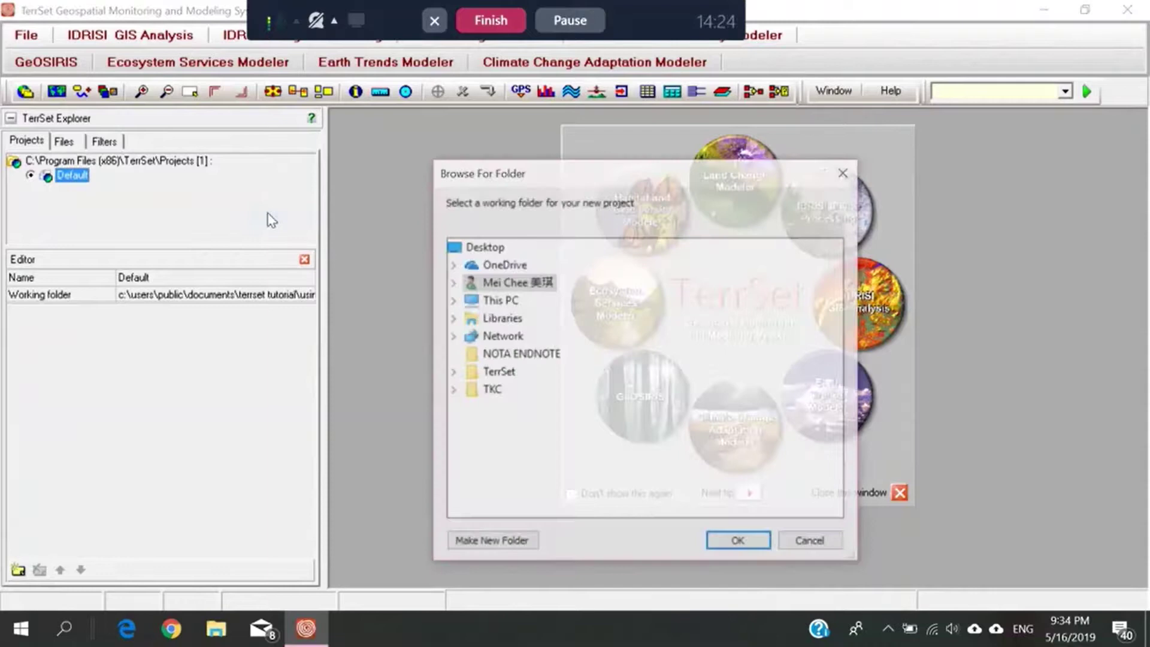
{"action": "double_click", "coordinate": [503, 299]}
{"action": "double_click", "coordinate": [527, 337]}
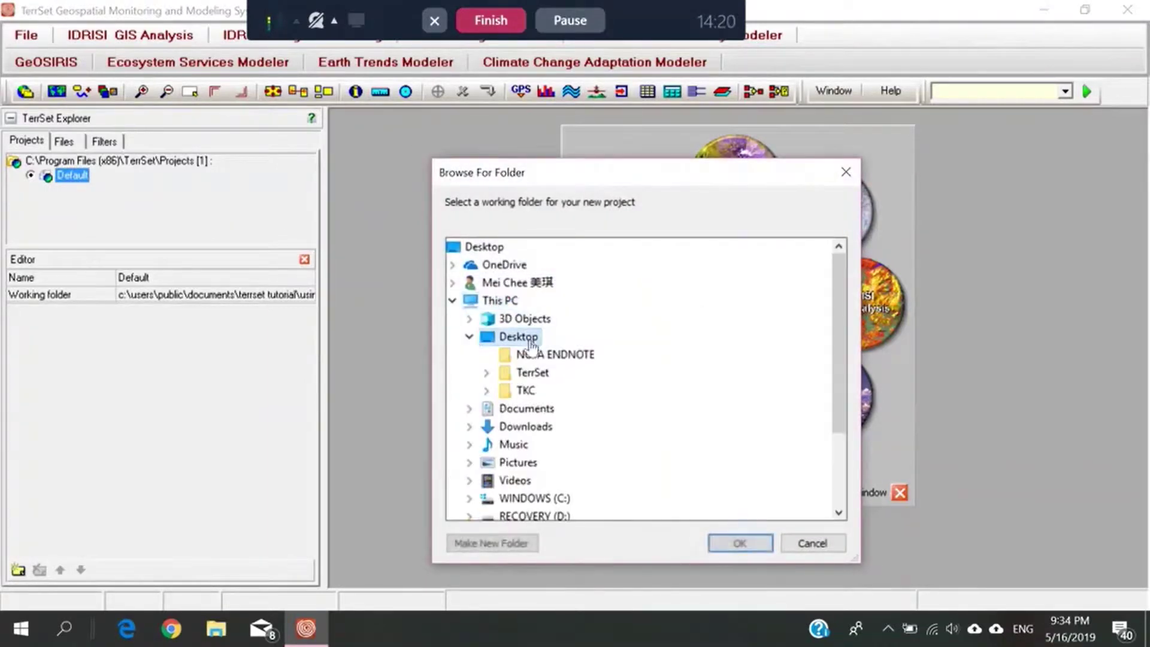
{"action": "double_click", "coordinate": [528, 374]}
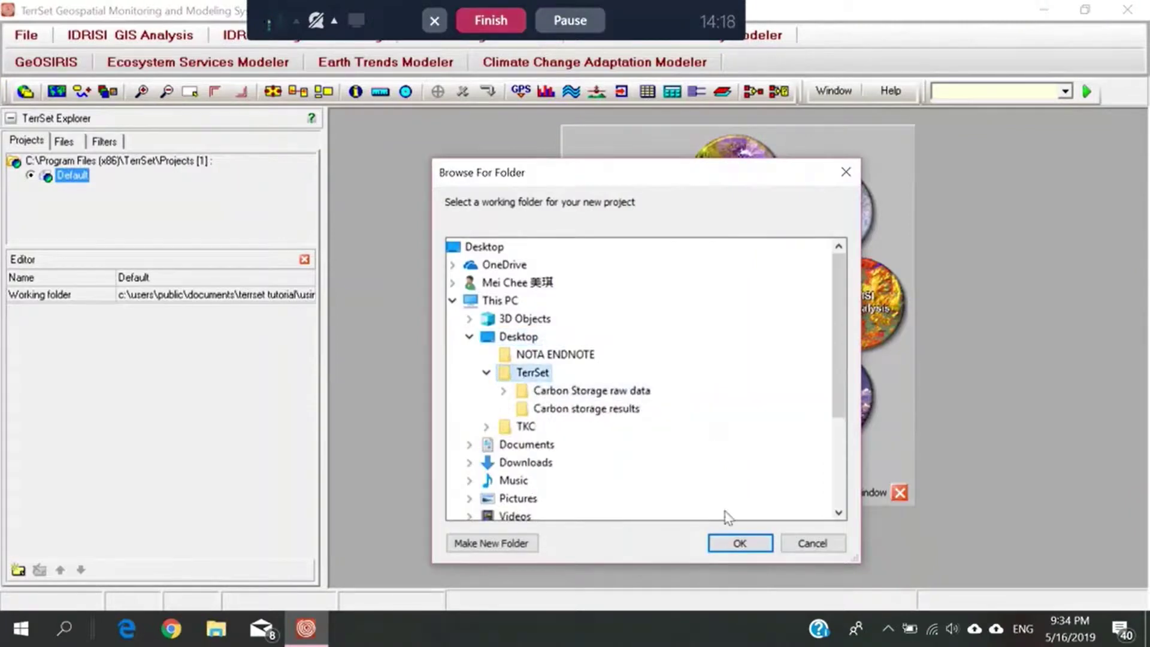
{"action": "left_click", "coordinate": [725, 544]}
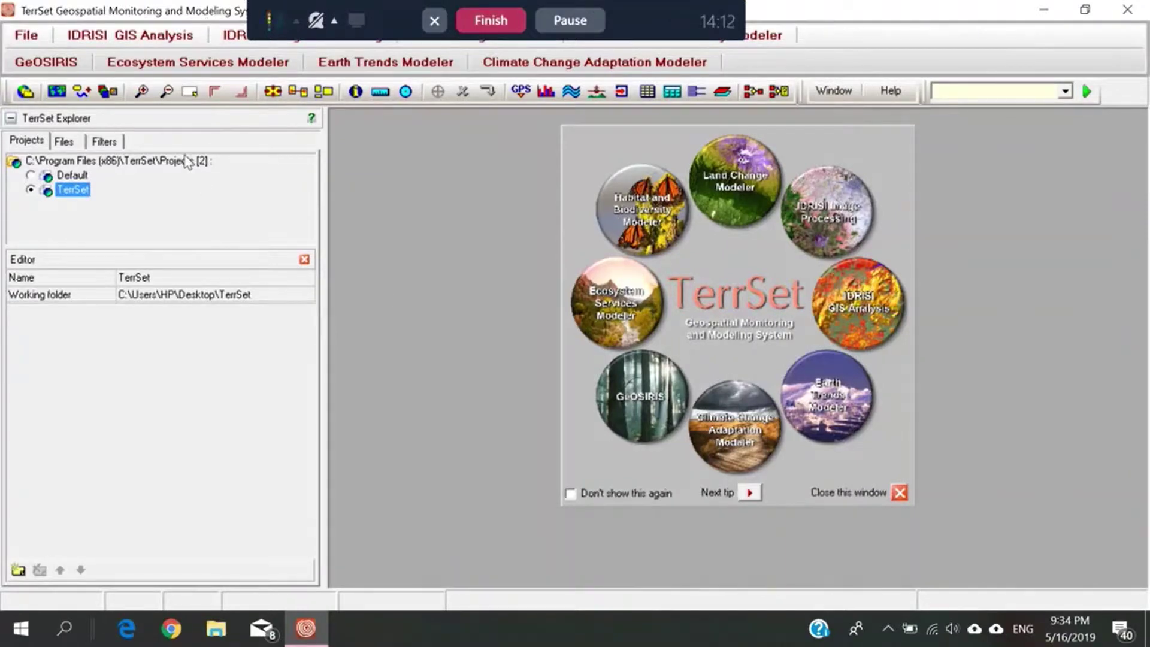
- Open the Ecosystem Services Modeler on the Carbon Storage and Sequestration model
{"action": "left_click", "coordinate": [185, 63]}
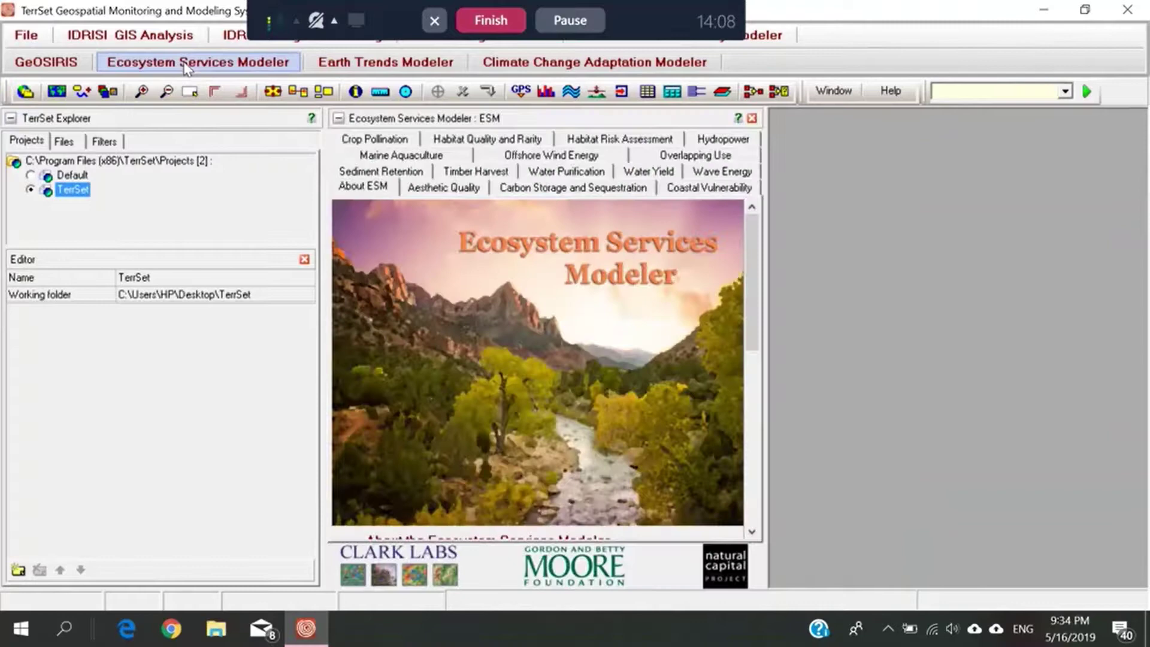
{"action": "left_click", "coordinate": [599, 190]}
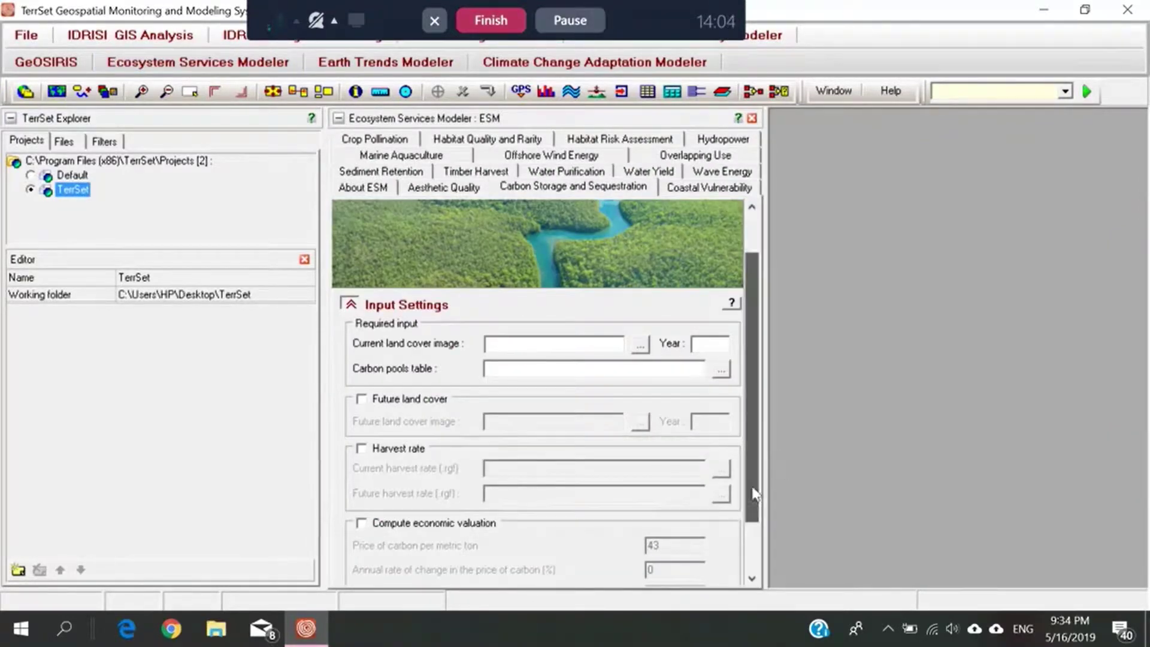
{"action": "left_click", "coordinate": [749, 543]}
{"action": "left_click", "coordinate": [749, 308]}
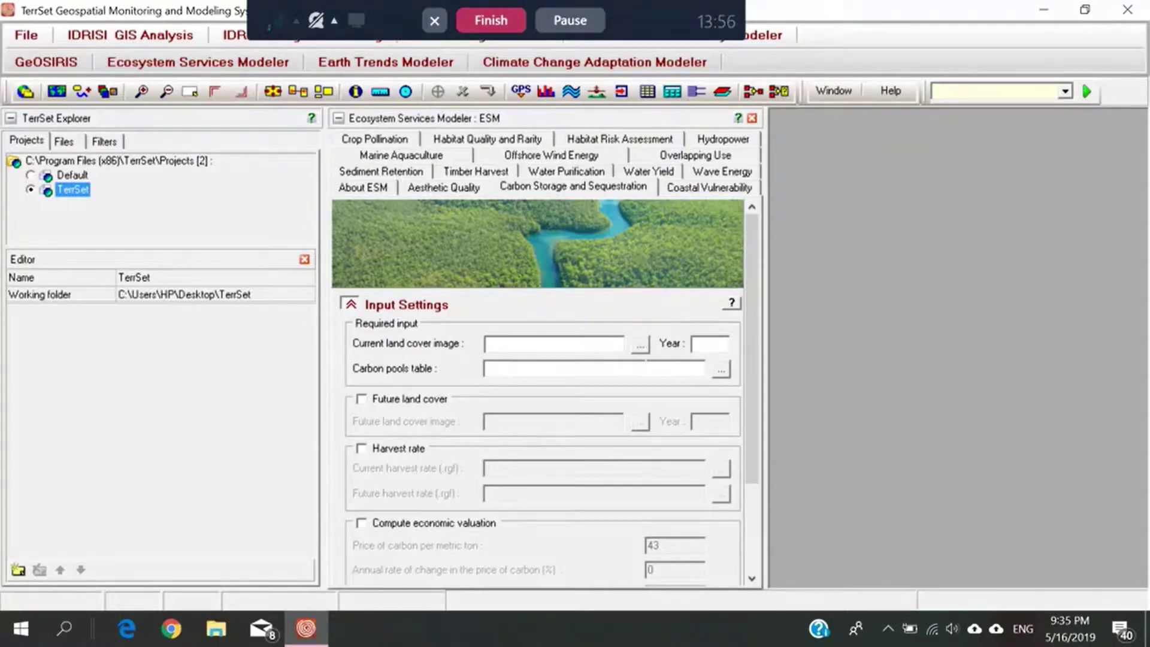
- Load Current_Landcover_2000.rst from TerrSet Tutorial\ESM\Carbon Storage as current land cover, year 2000
{"action": "left_click", "coordinate": [641, 347]}
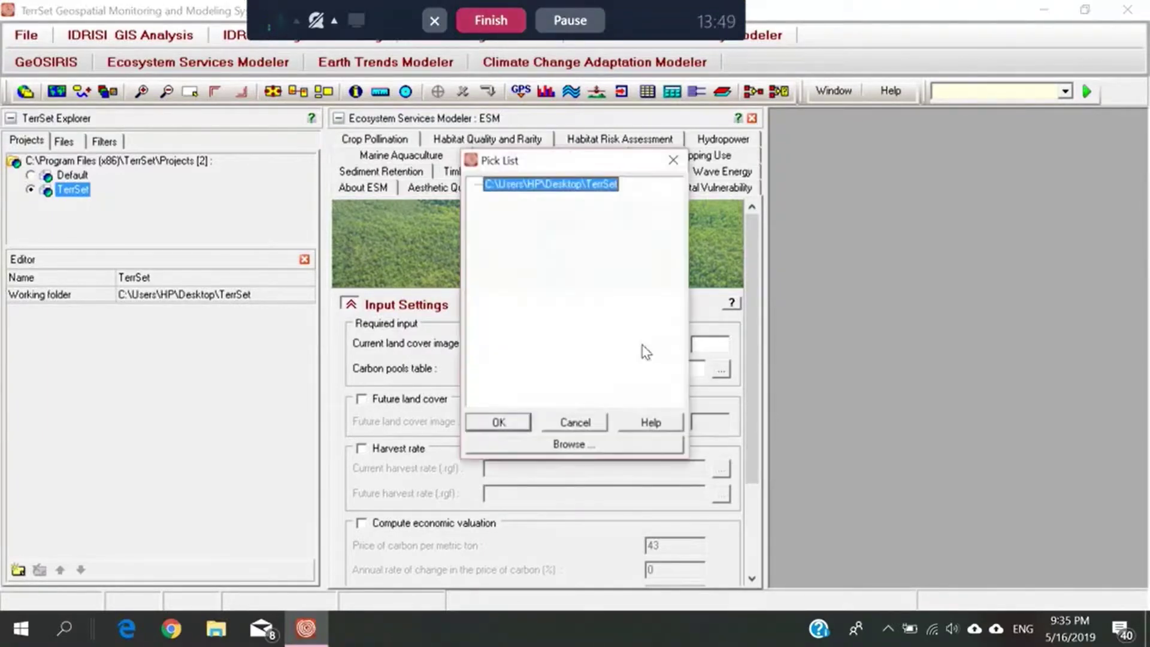
{"action": "left_click", "coordinate": [573, 450]}
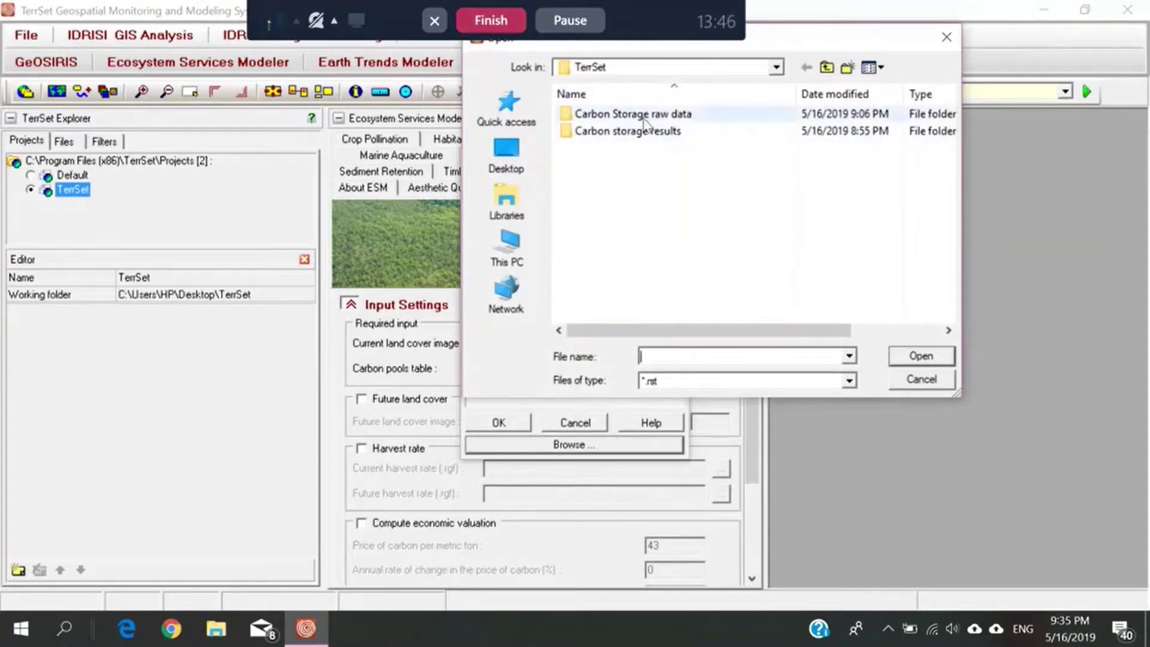
{"action": "double_click", "coordinate": [644, 117]}
{"action": "double_click", "coordinate": [643, 119]}
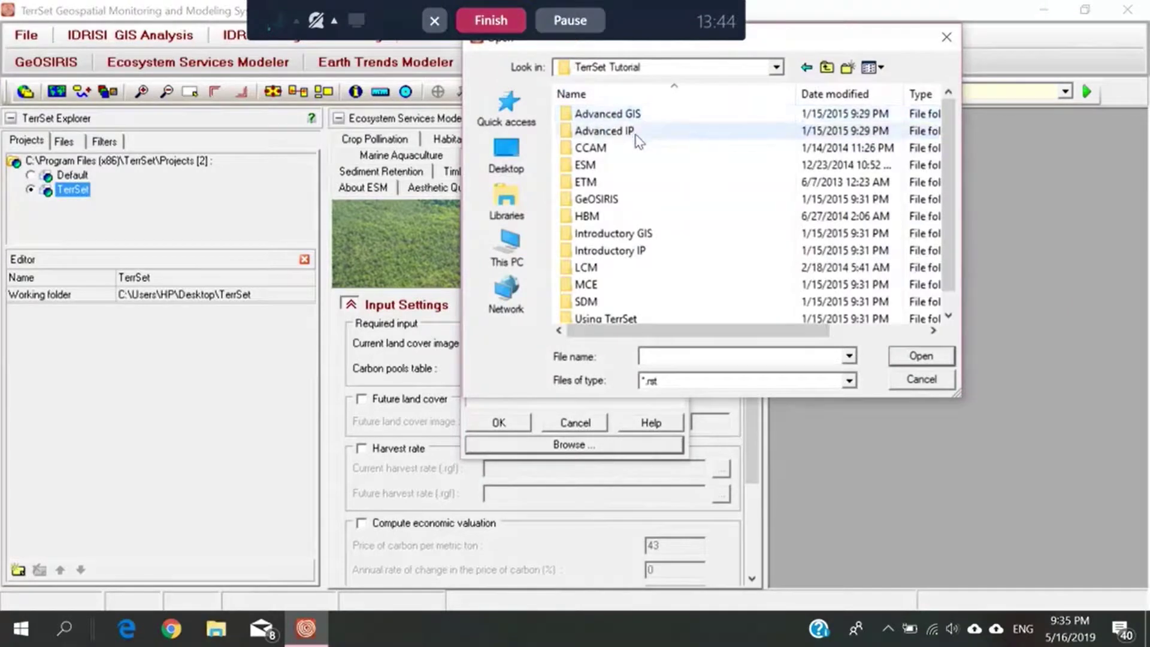
{"action": "double_click", "coordinate": [627, 171]}
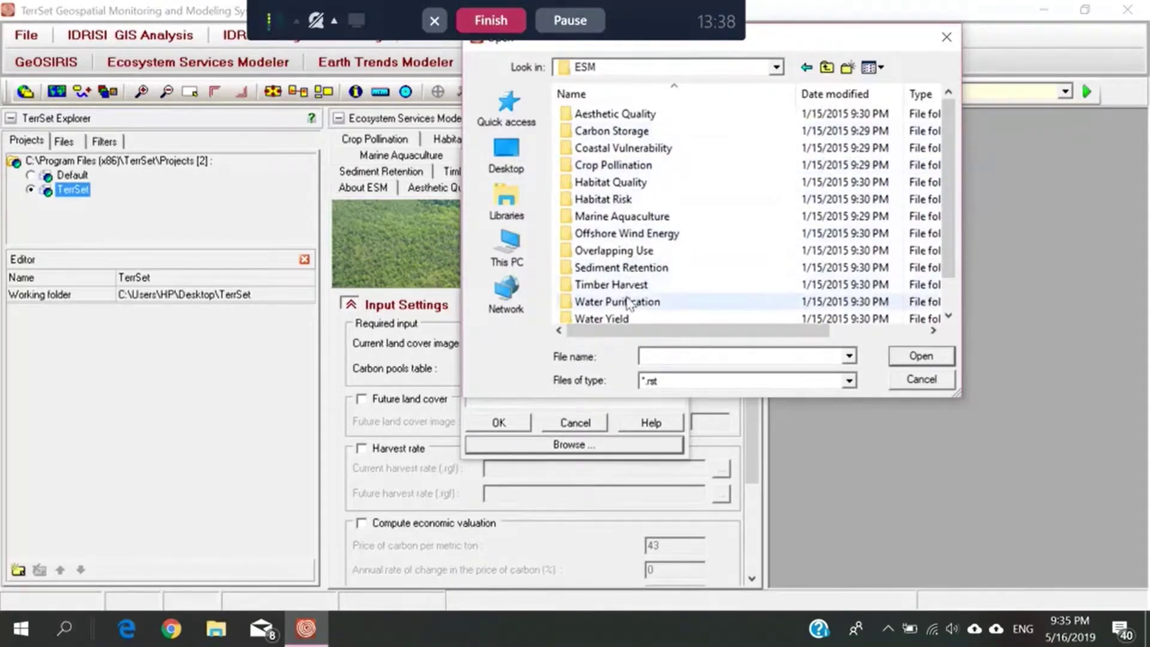
{"action": "double_click", "coordinate": [615, 132]}
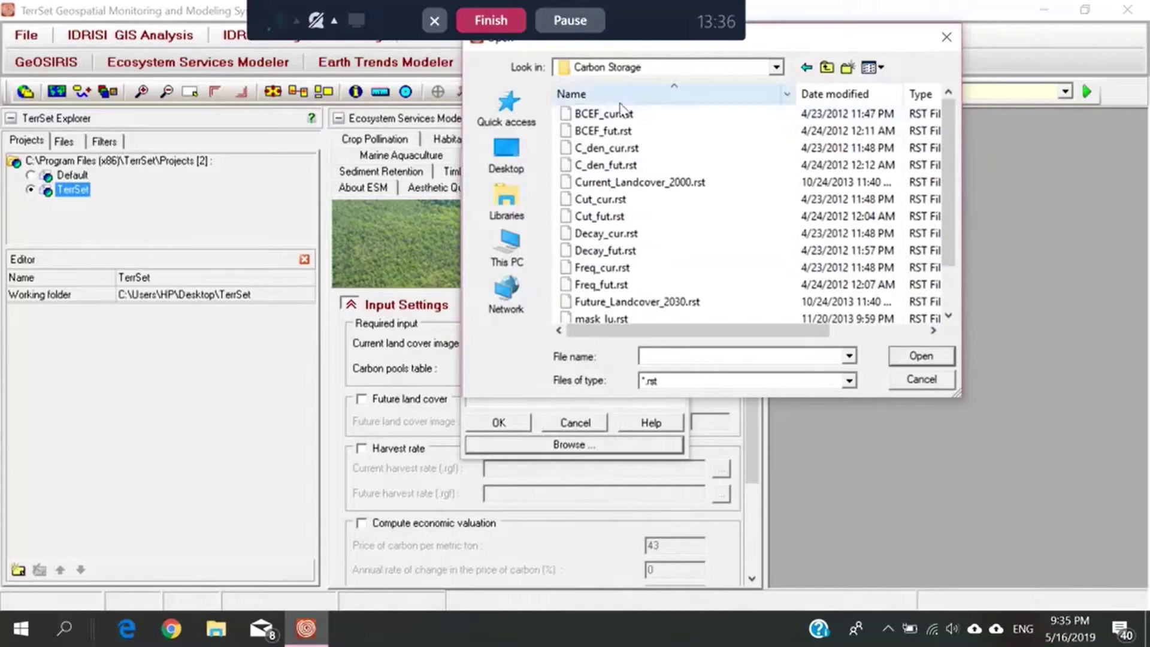
{"action": "scroll", "coordinate": [630, 286], "scroll_direction": "down", "scroll_amount": 1}
{"action": "scroll", "coordinate": [631, 286], "scroll_direction": "up", "scroll_amount": 1}
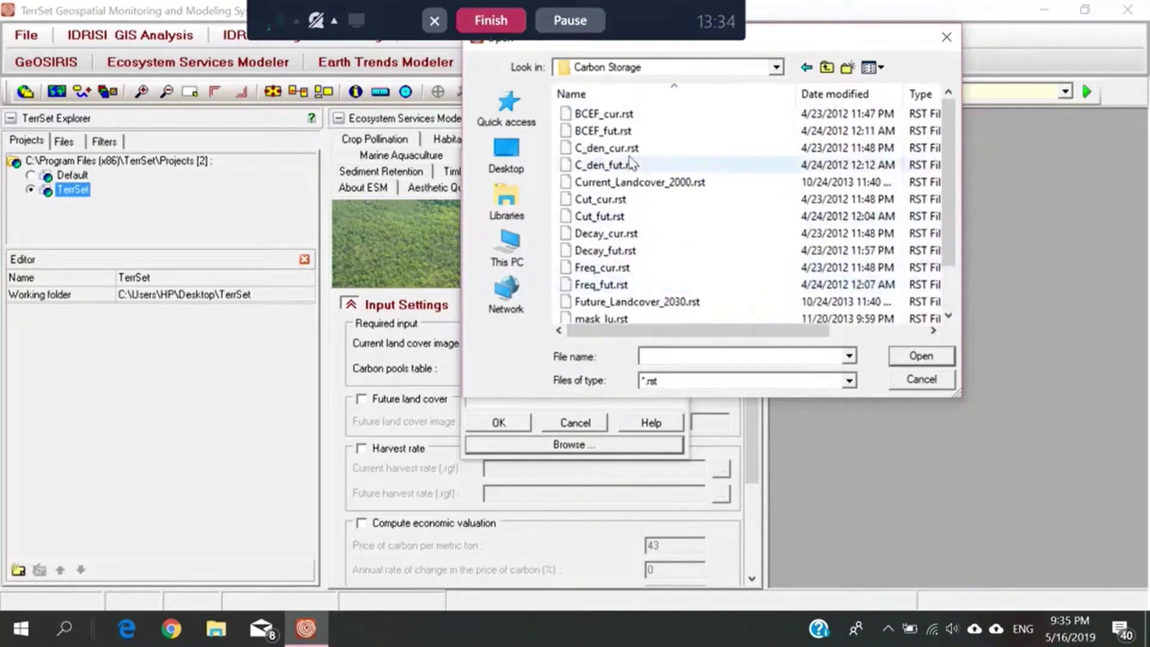
{"action": "double_click", "coordinate": [661, 182]}
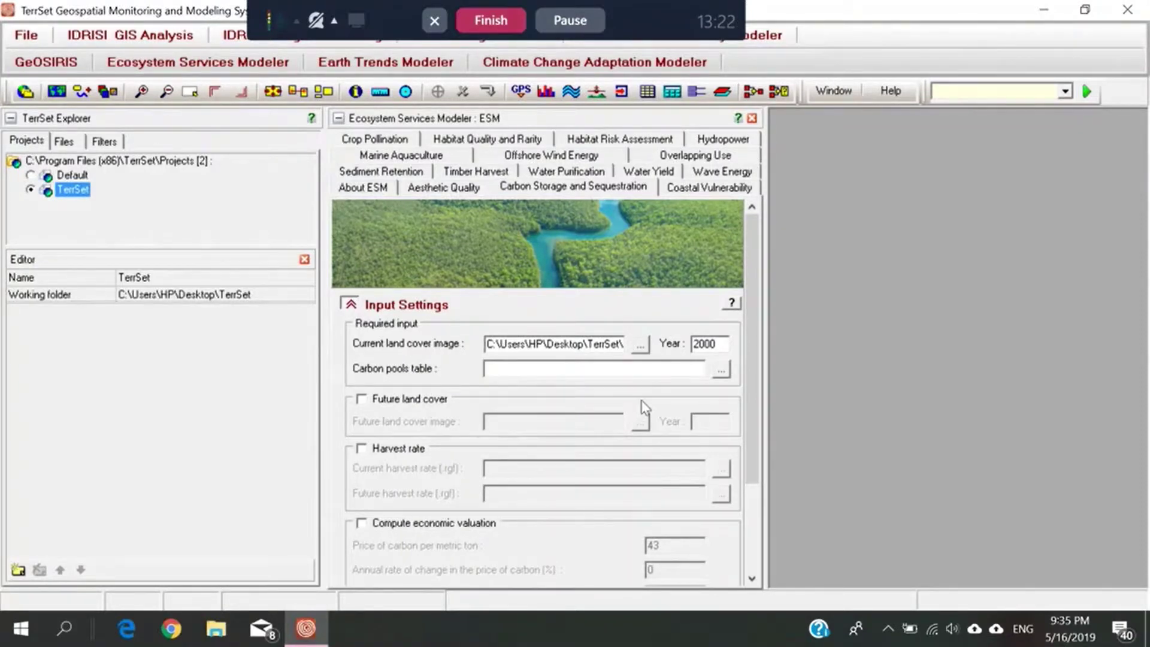
- Load carbon_pools_samp.csv from the Carbon Storage folder as the carbon pools table
{"action": "left_click", "coordinate": [722, 370]}
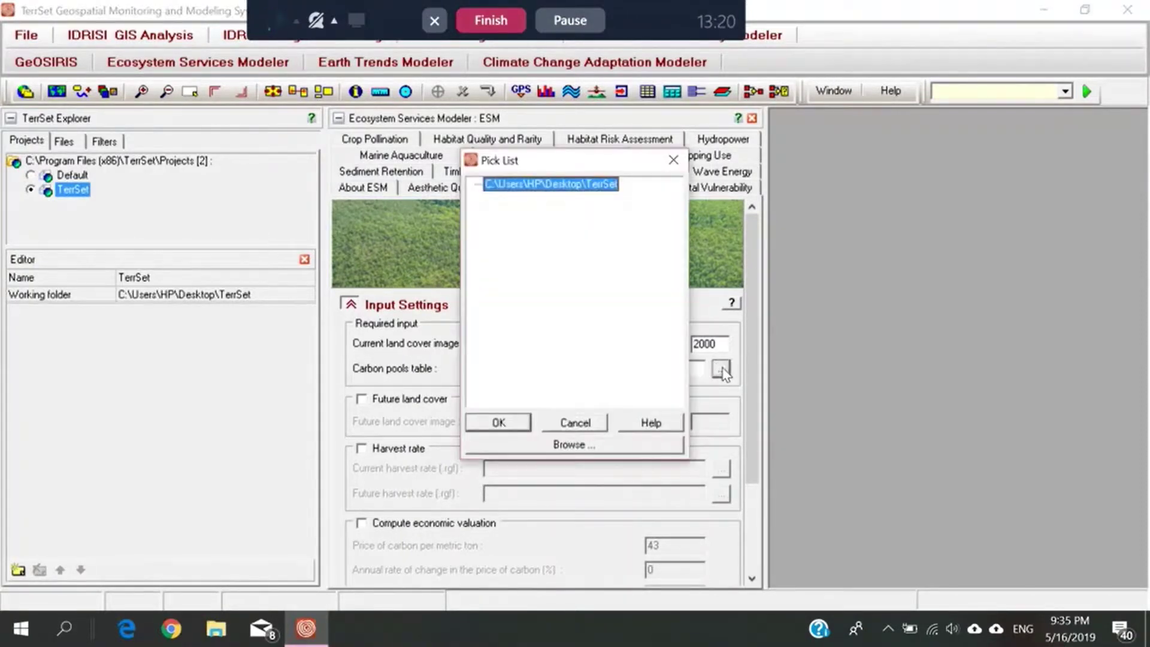
{"action": "left_click", "coordinate": [592, 445]}
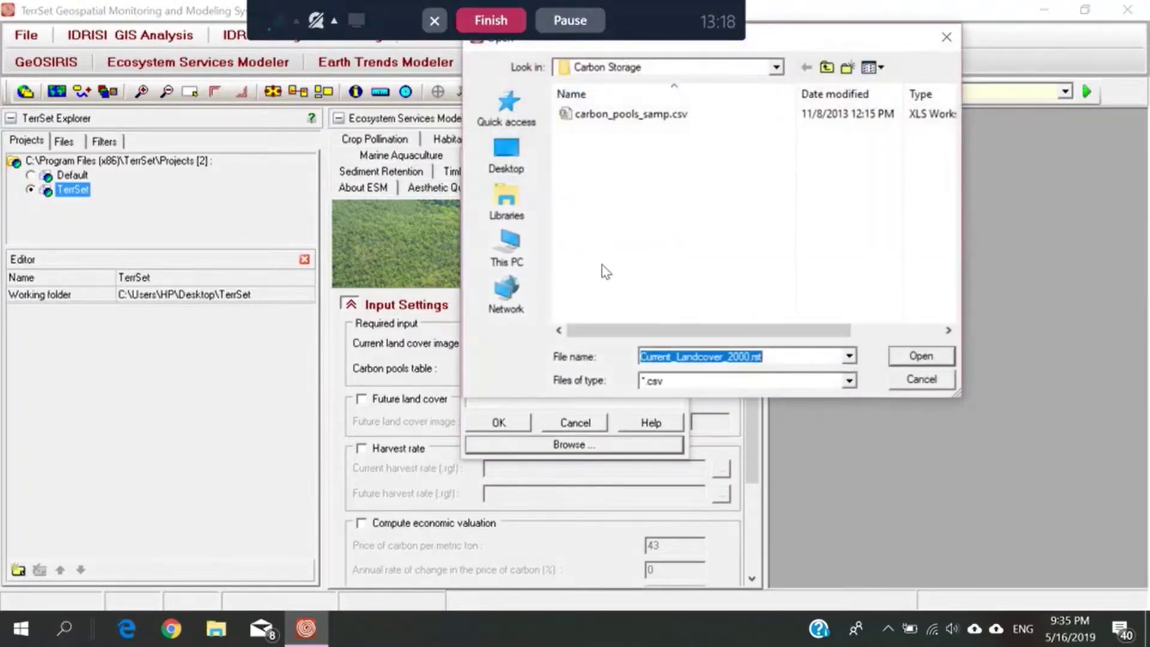
{"action": "left_click", "coordinate": [669, 117]}
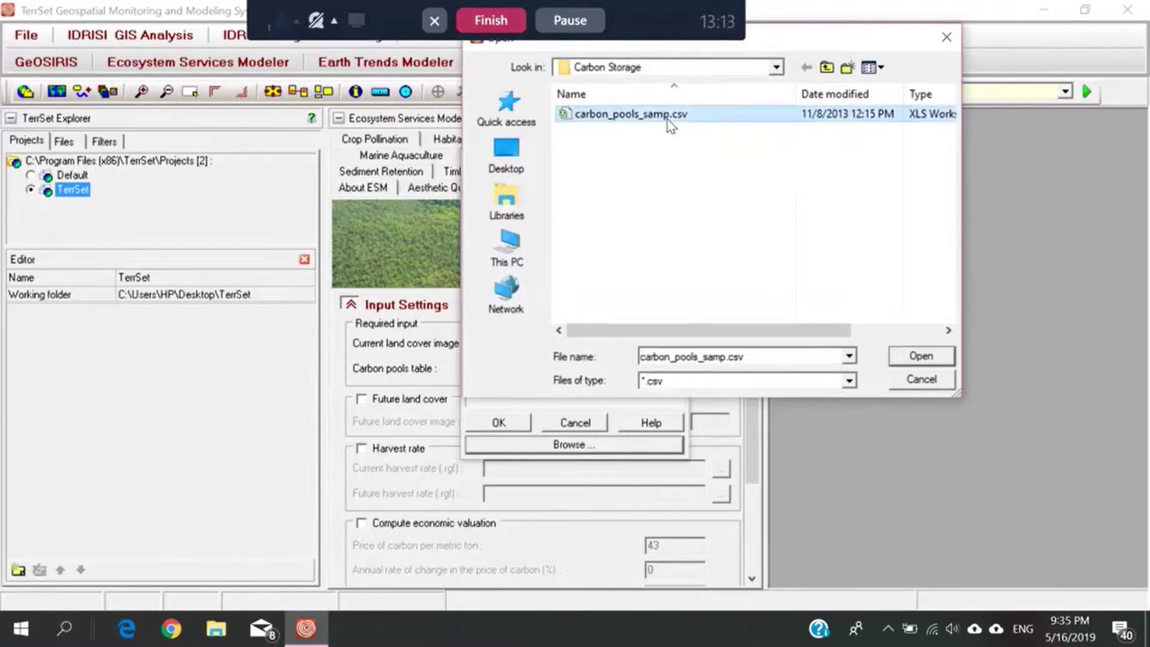
{"action": "left_click", "coordinate": [908, 359]}
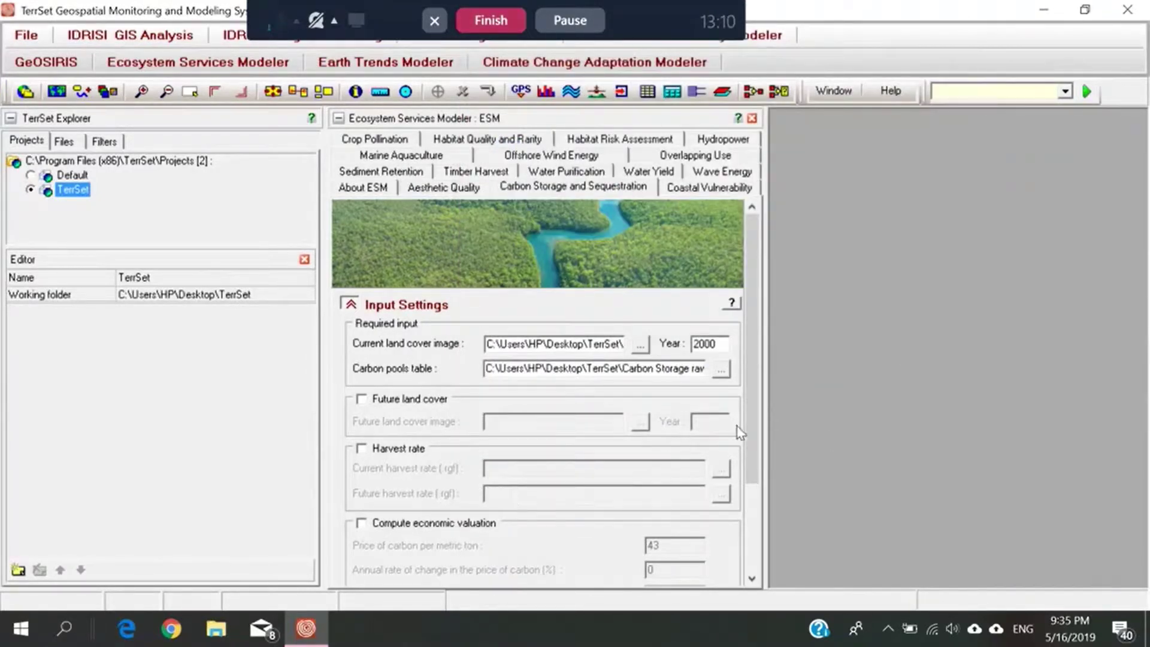
{"action": "left_click_drag", "start_coordinate": [752, 467], "coordinate": [752, 553]}
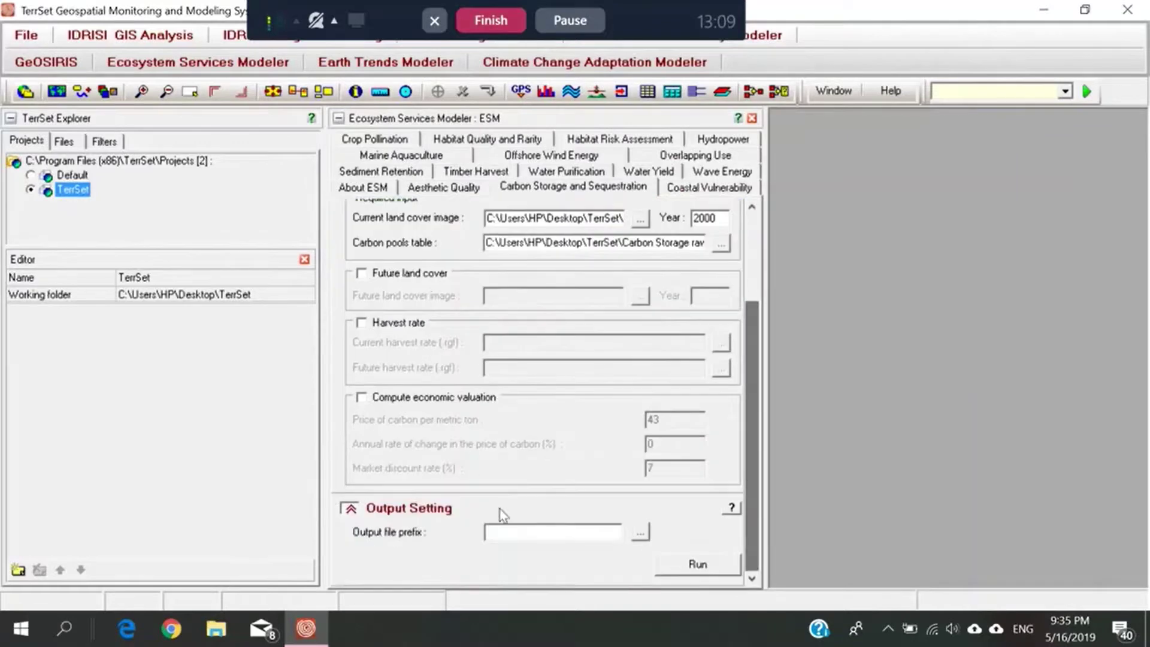
- Enable future land cover and load Future_Landcover_2030.rst for year 2030
{"action": "left_click", "coordinate": [361, 273]}
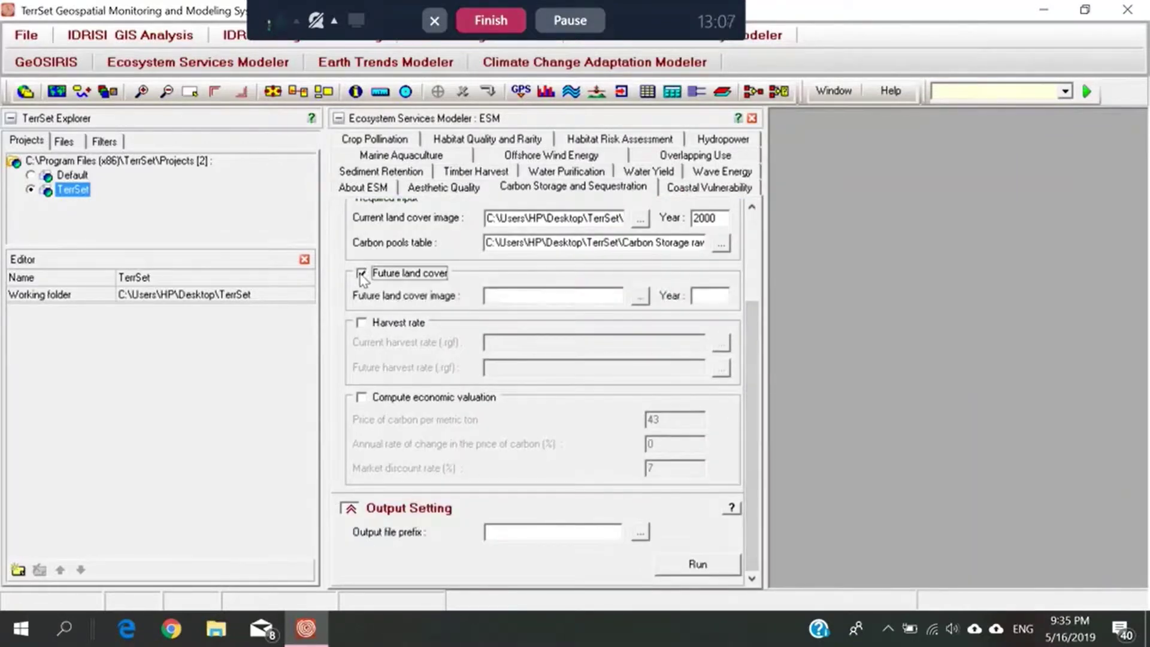
{"action": "left_click", "coordinate": [638, 298]}
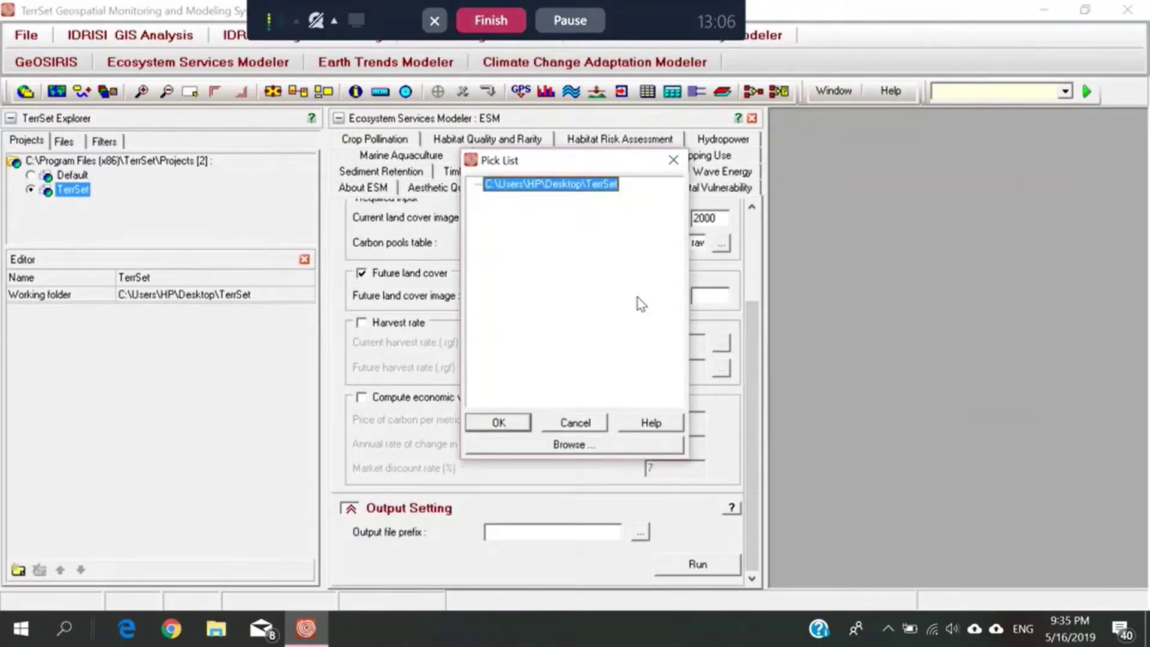
{"action": "left_click", "coordinate": [575, 445]}
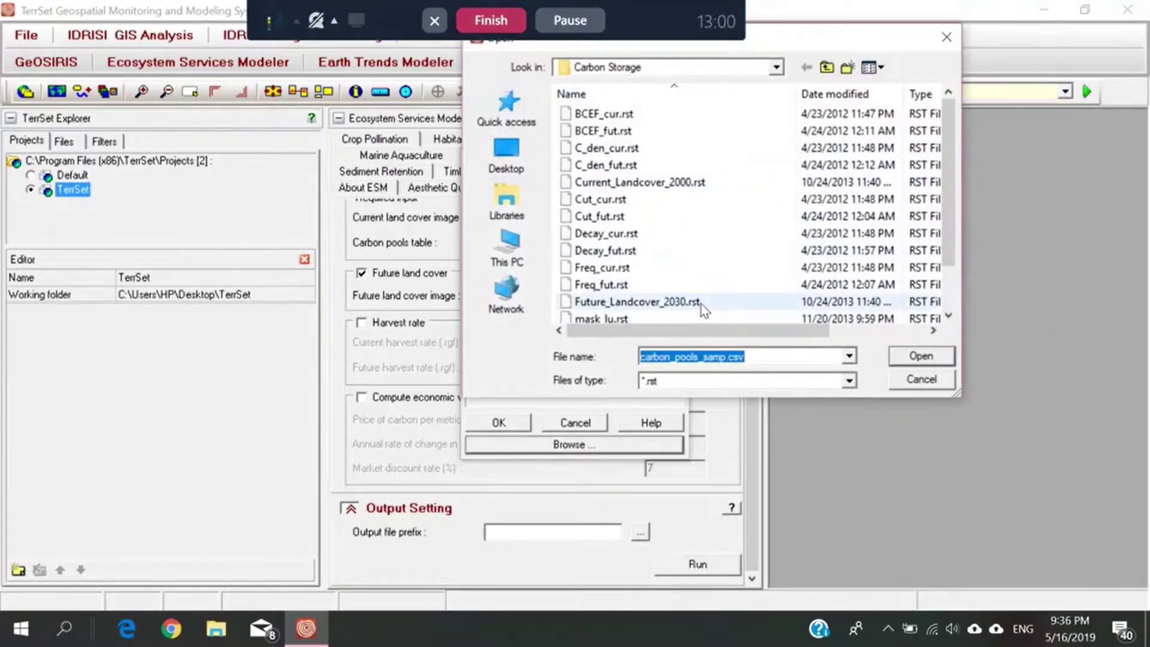
{"action": "left_click", "coordinate": [642, 301]}
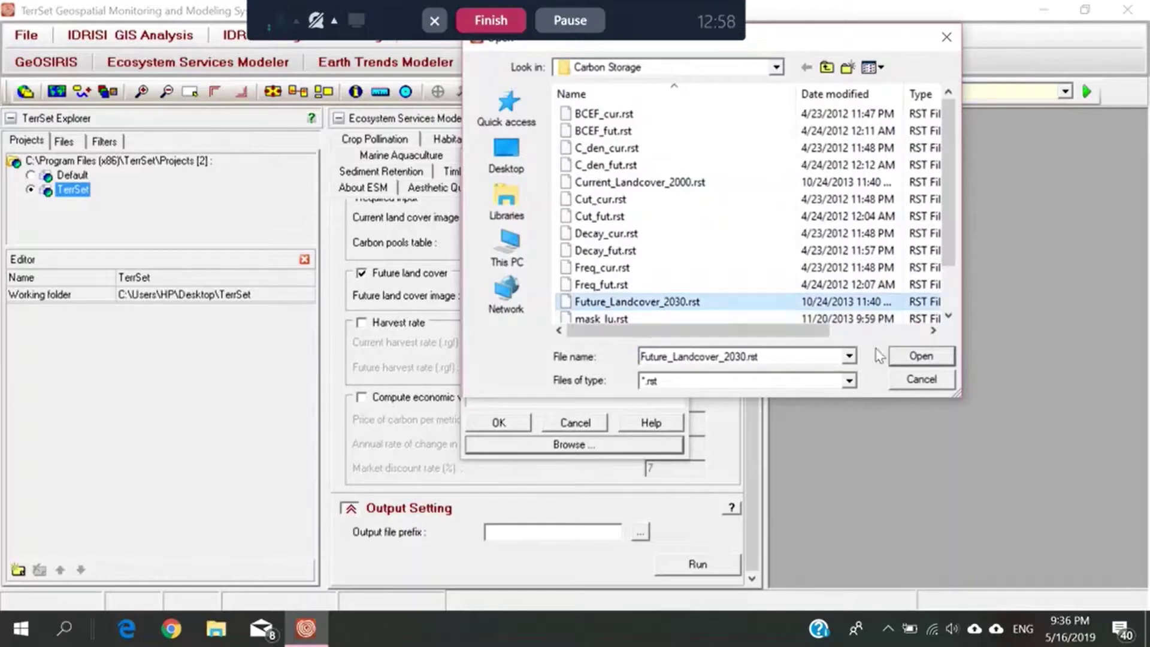
{"action": "left_click", "coordinate": [902, 357]}
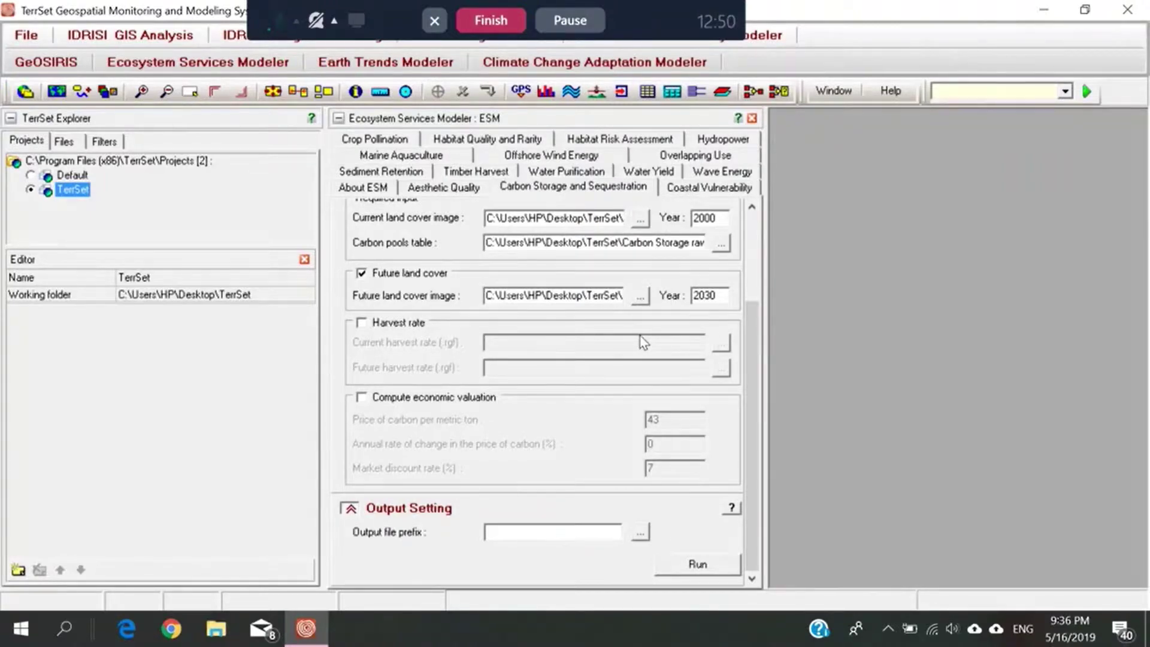
- Enable harvest rates and load Current_Harvest_Rates.rgf as the current harvest rate
{"action": "left_click", "coordinate": [362, 324]}
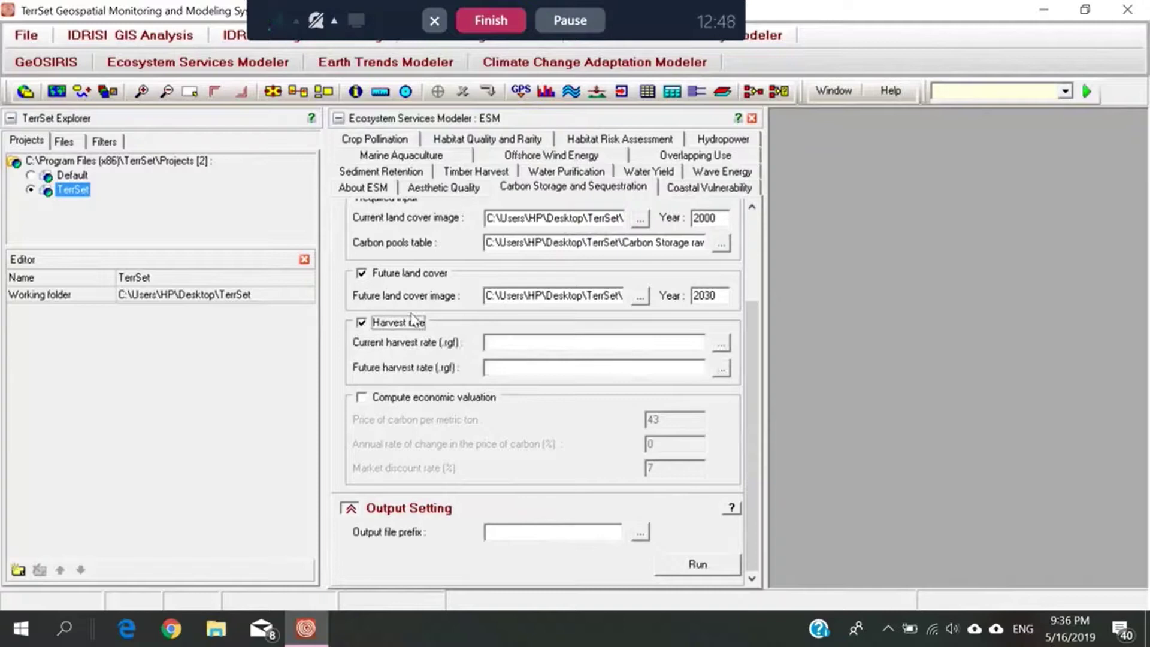
{"action": "left_click", "coordinate": [487, 342]}
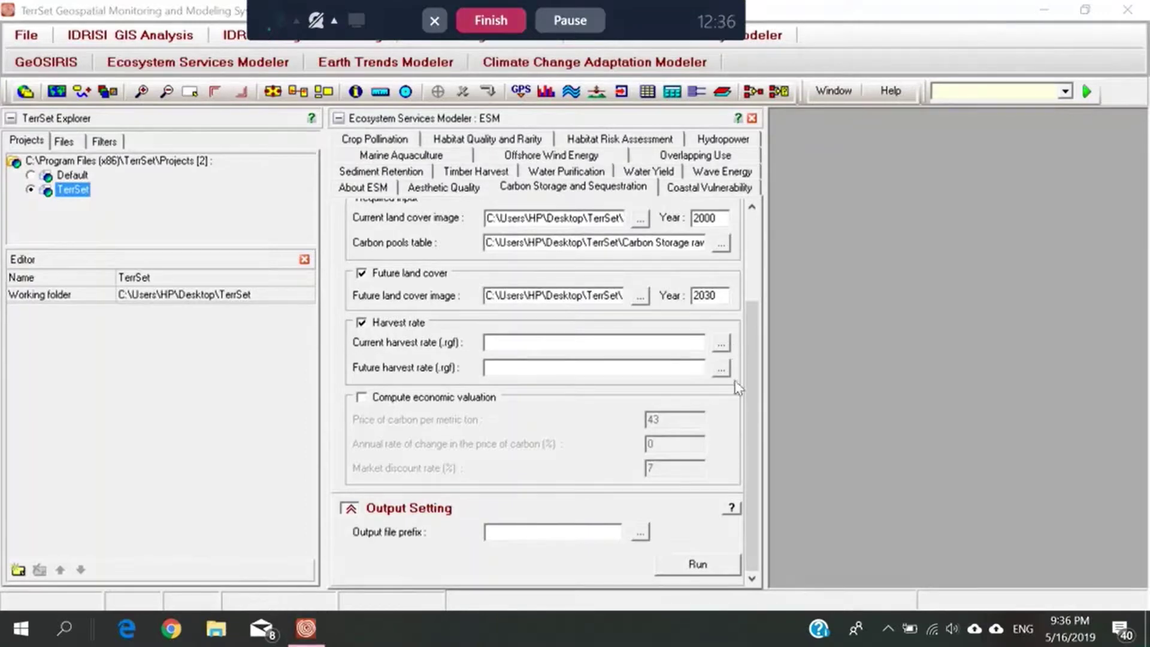
{"action": "left_click", "coordinate": [722, 343]}
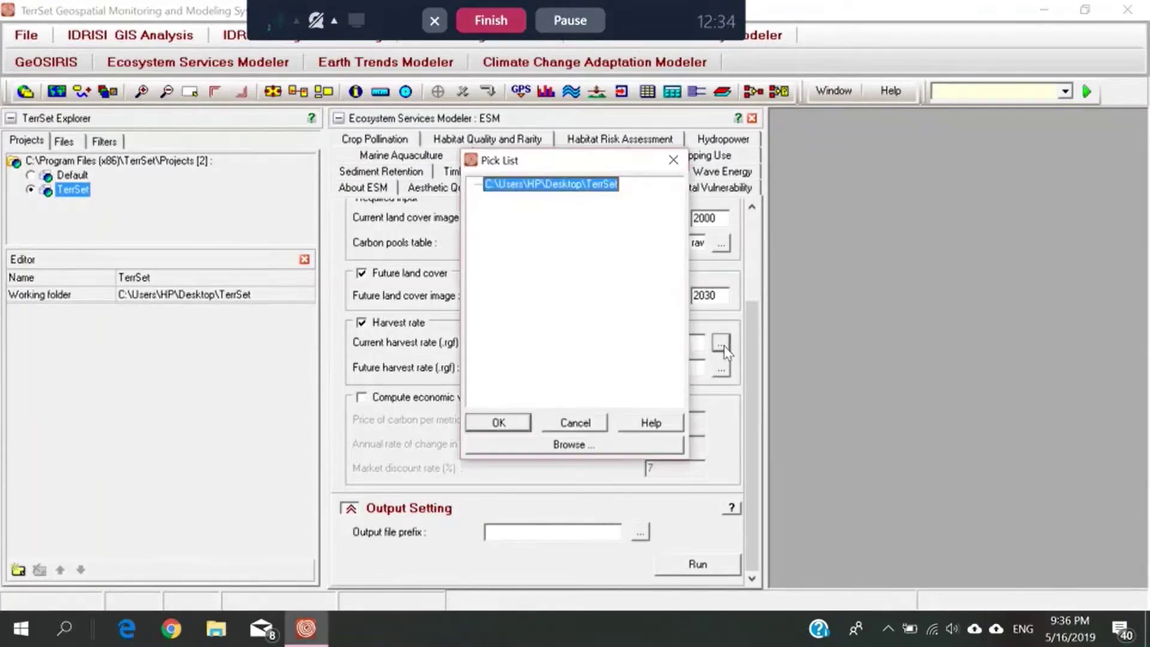
{"action": "left_click", "coordinate": [567, 446]}
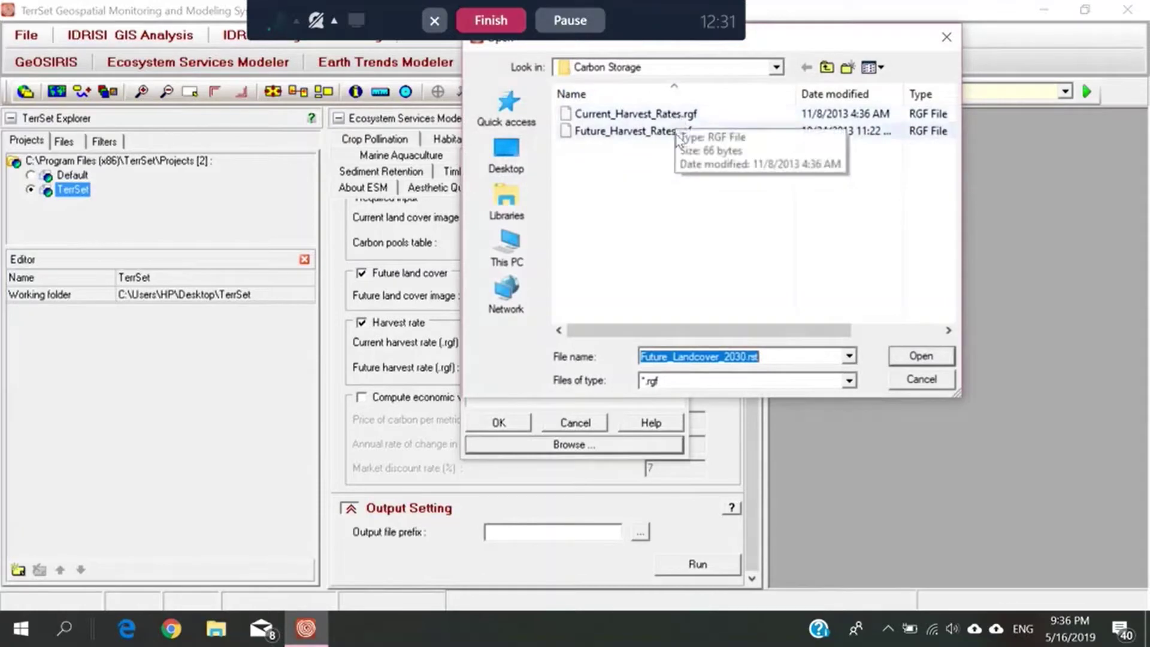
{"action": "left_click", "coordinate": [677, 117]}
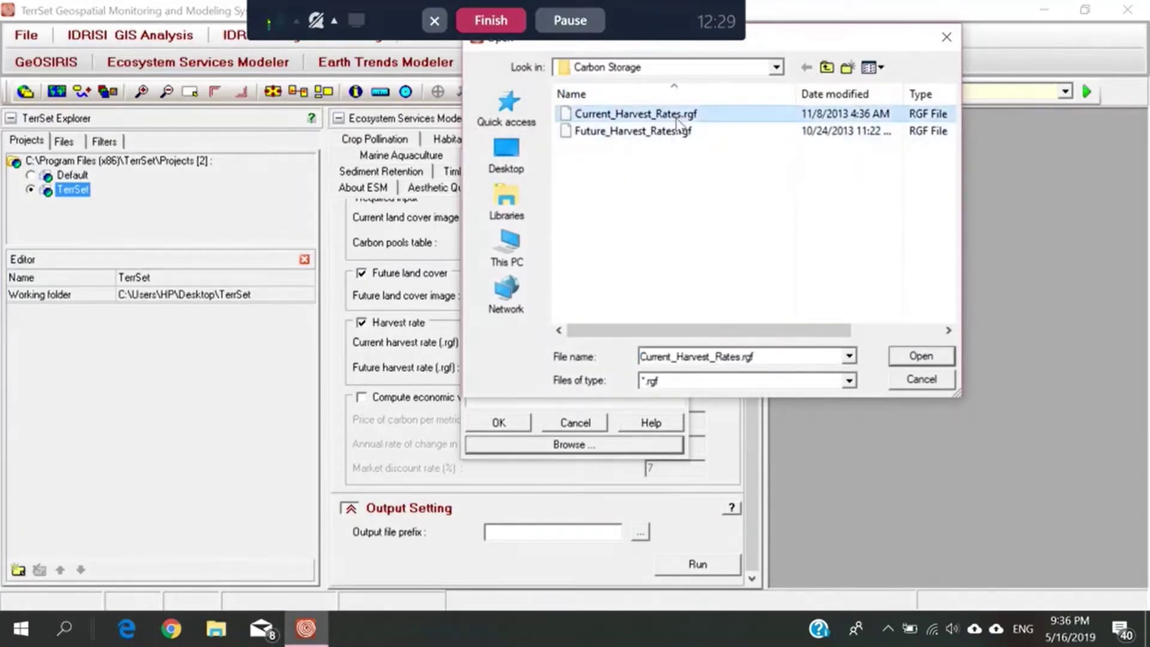
{"action": "left_click", "coordinate": [921, 356]}
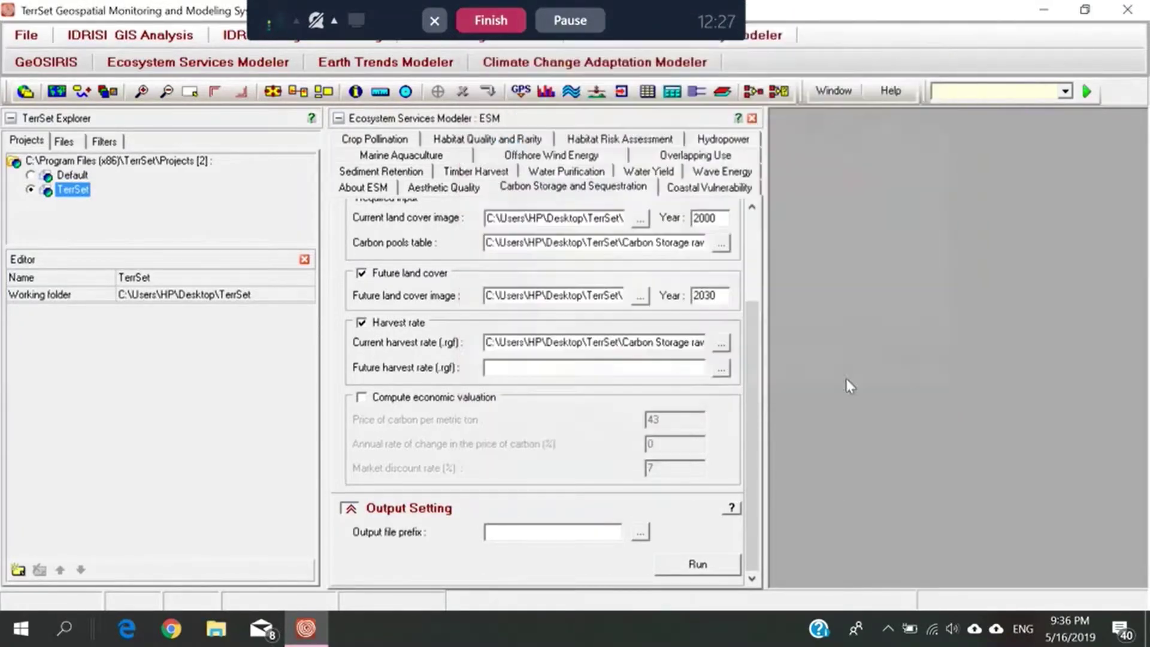
- Load Future_Harvest_Rates.rgf from the Carbon Storage folder as the future harvest rate
{"action": "left_click", "coordinate": [719, 368]}
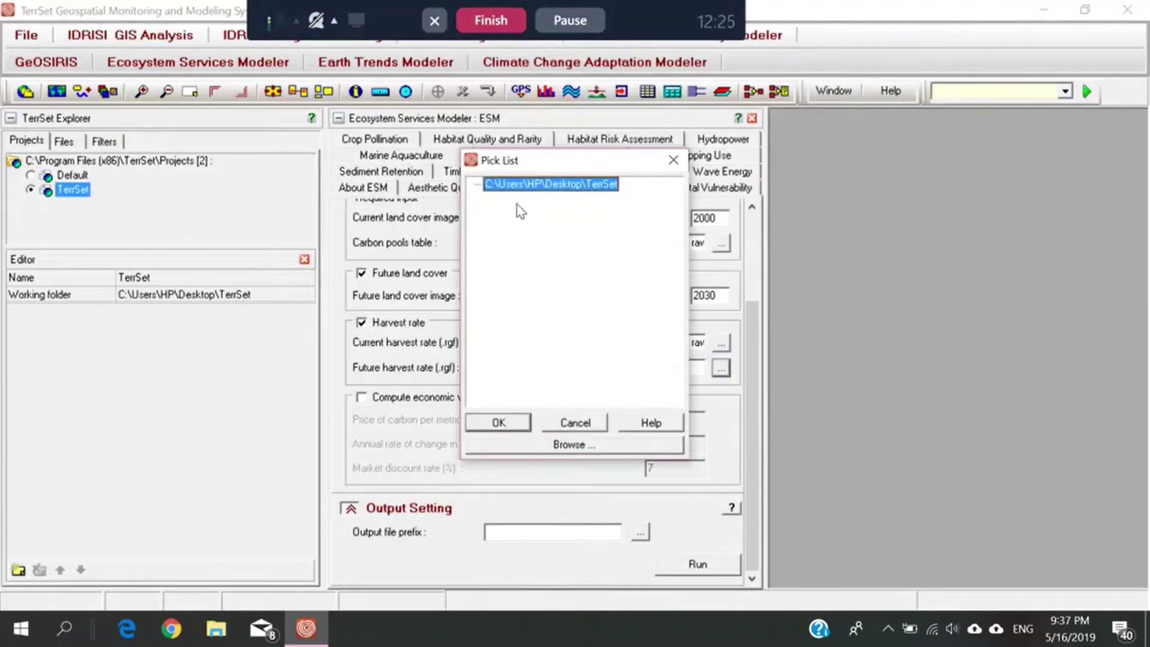
{"action": "left_click", "coordinate": [580, 454]}
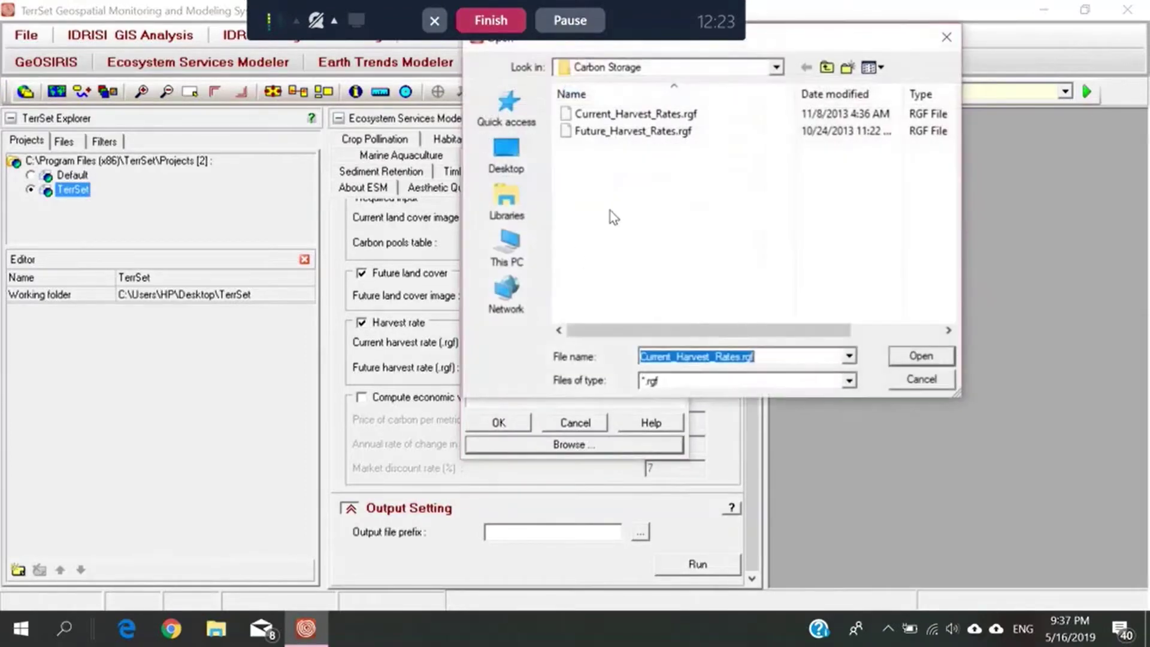
{"action": "left_click", "coordinate": [638, 133]}
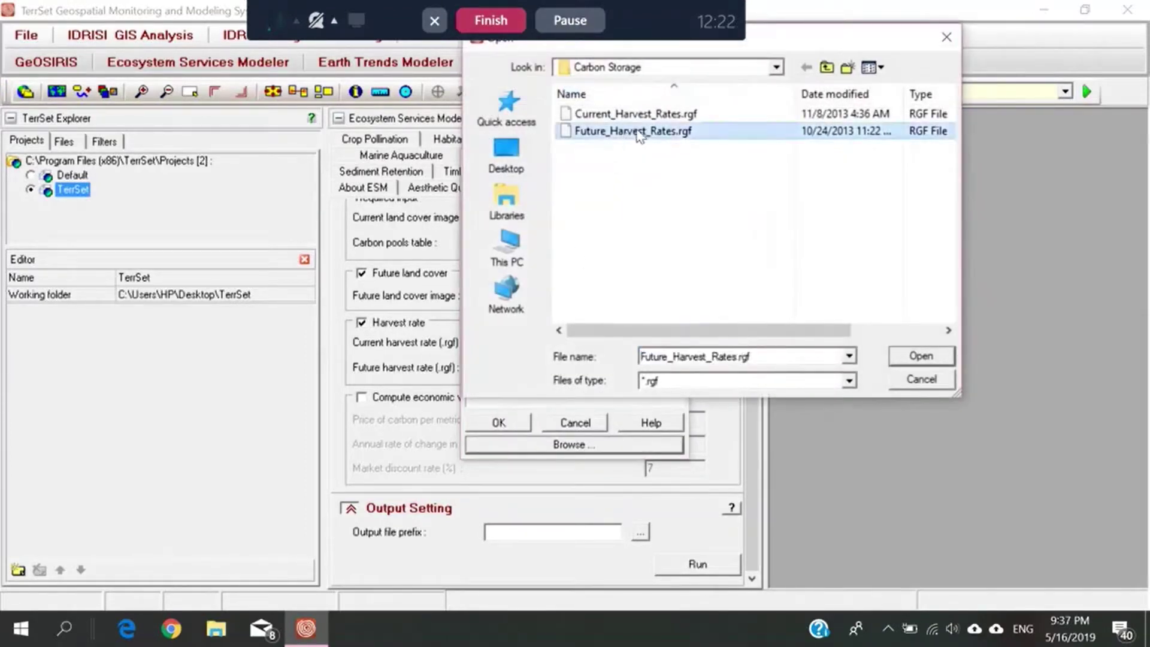
{"action": "left_click", "coordinate": [908, 360]}
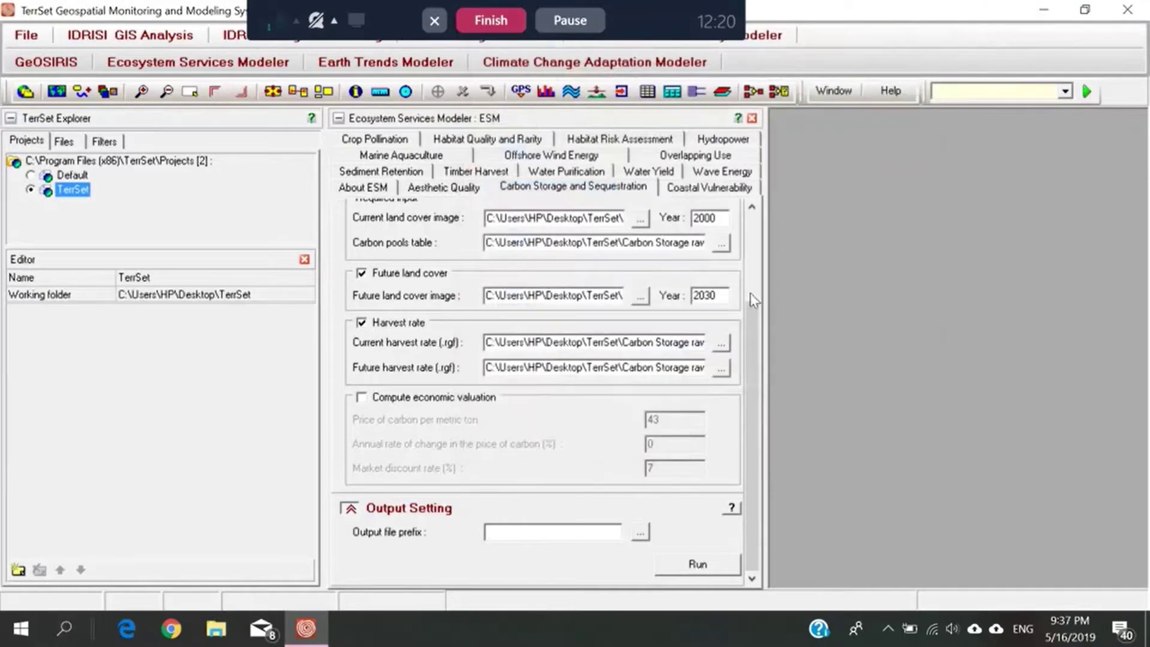
- Turn on economic valuation: carbon price 15.01, 0% price change, 7% discount rate, prefix OR_CARBON
{"action": "left_click", "coordinate": [362, 398]}
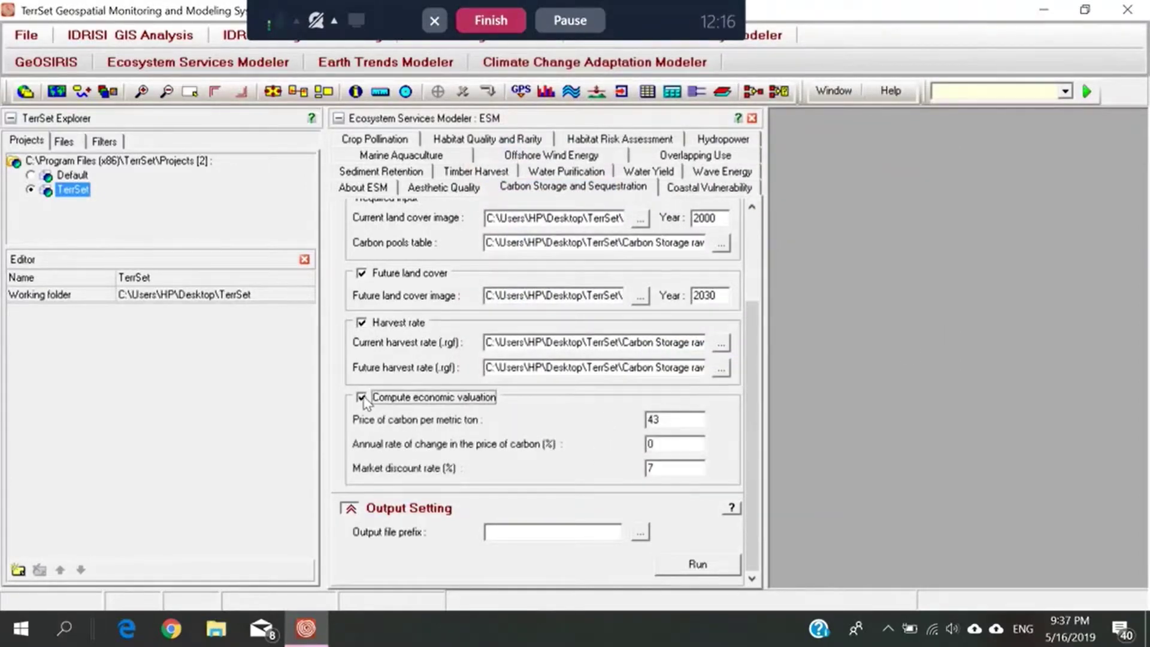
{"action": "left_click", "coordinate": [655, 420]}
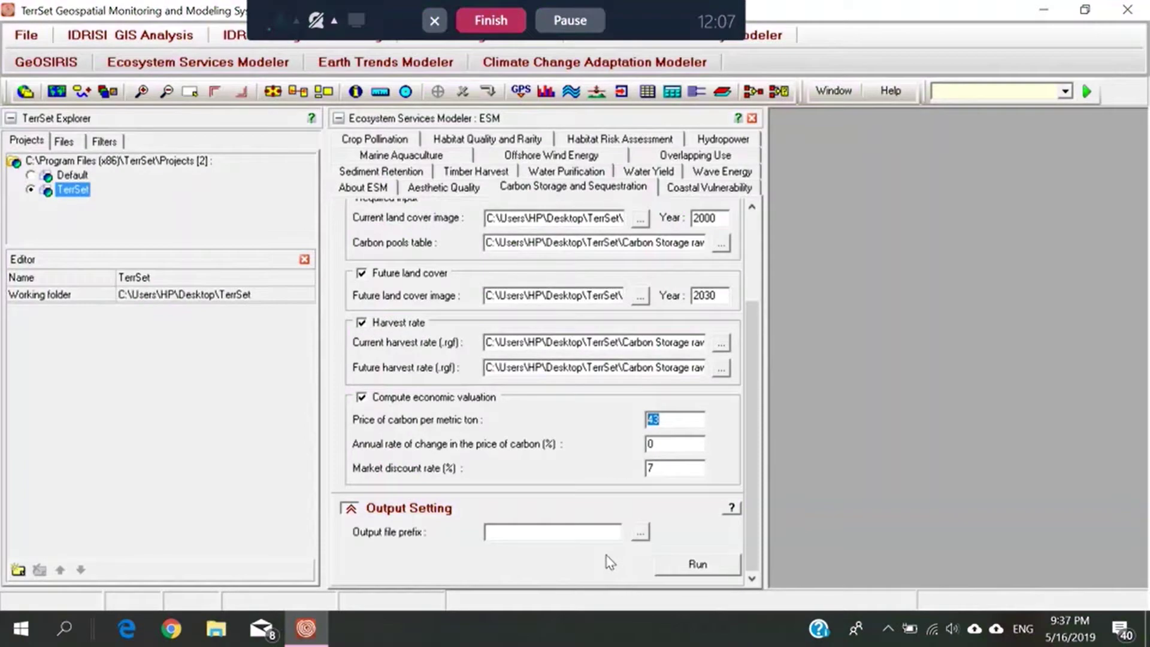
{"action": "type", "text": "15.01"}
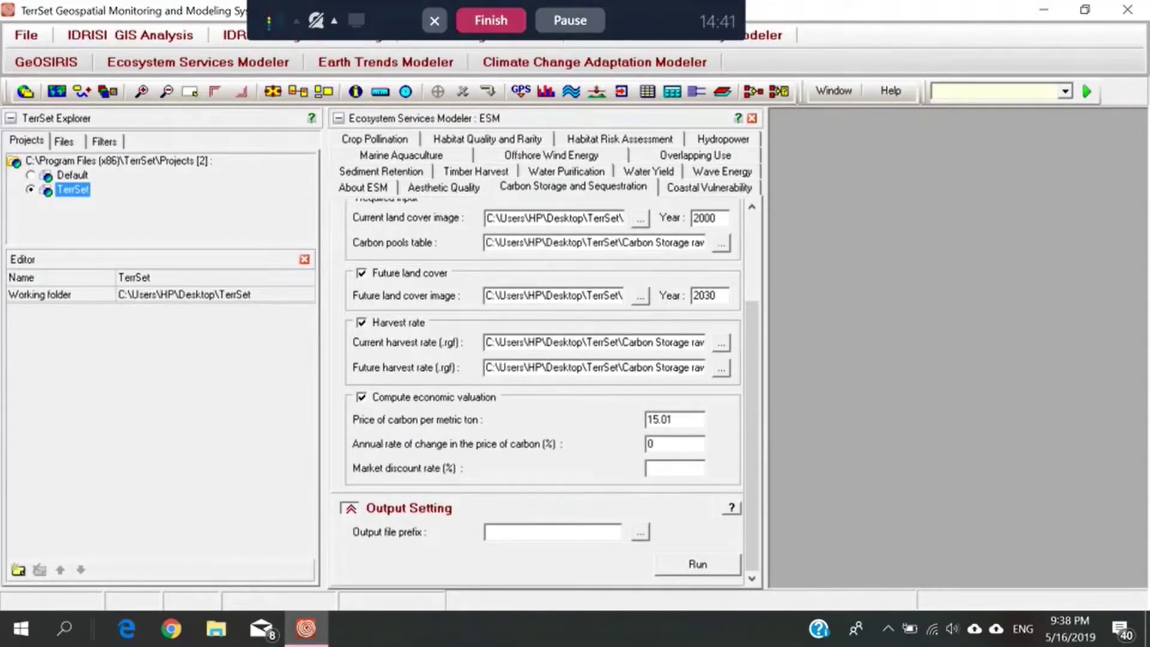
{"action": "type", "text": "7"}
{"action": "type", "text": "N"}
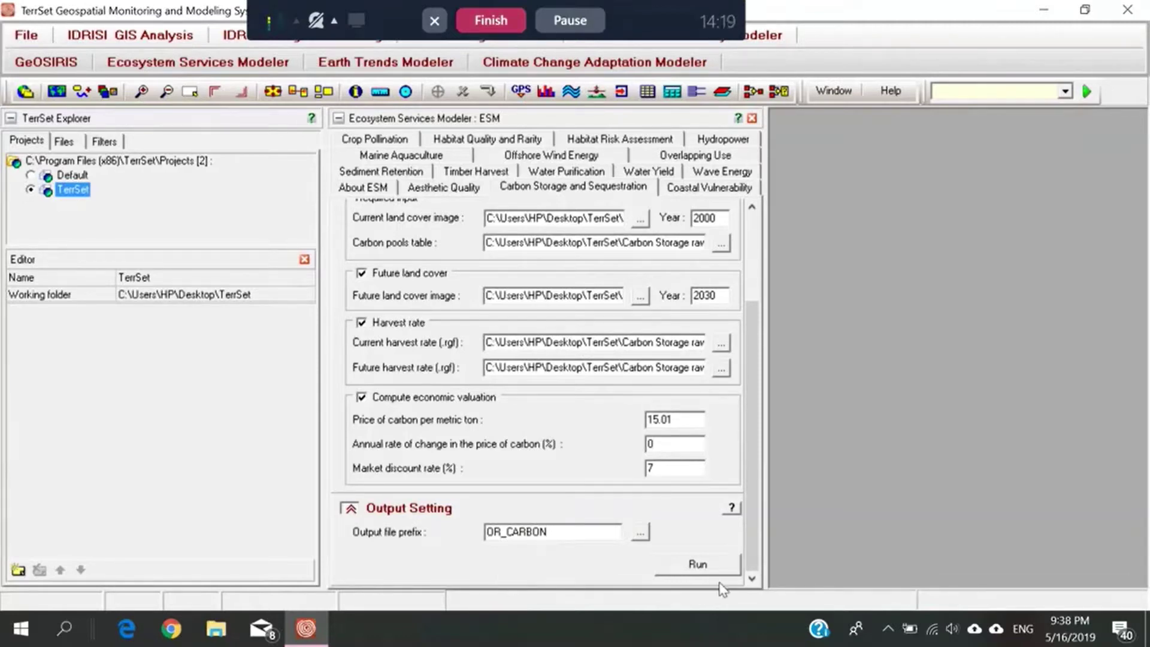
- Run the carbon model until the results table shows -3050271 Mg sequestered and maps open
{"action": "left_click", "coordinate": [697, 569]}
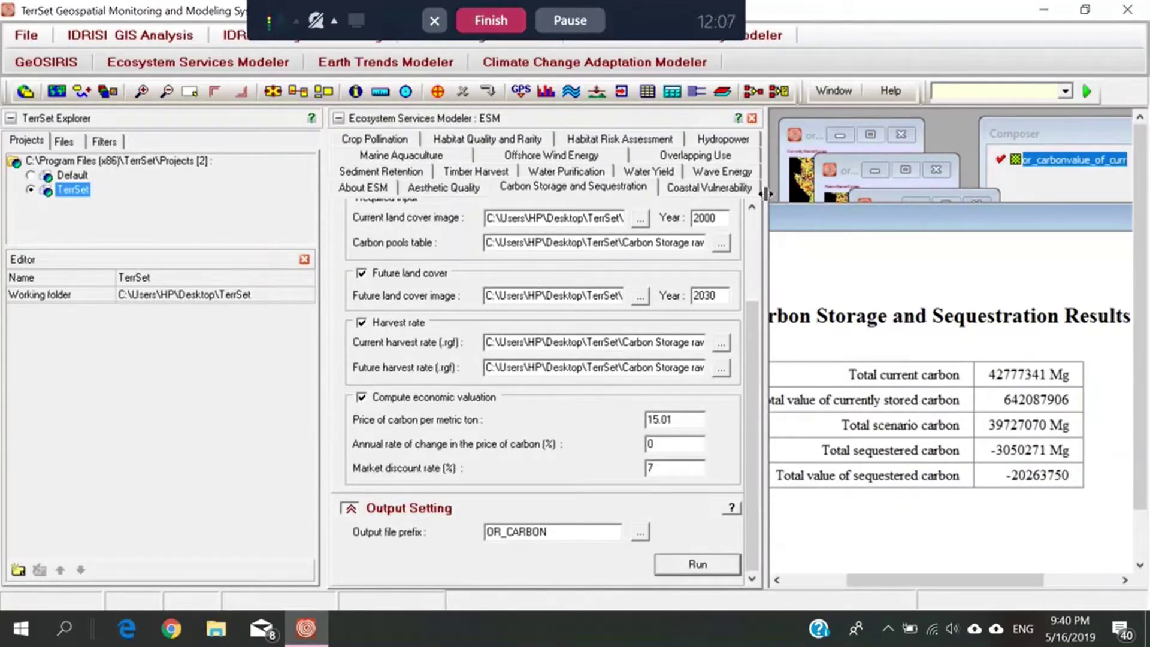
- Collapse the Explorer panel and move the Module Results window down-right to expose the OR_CARBON maps
{"action": "left_click_drag", "start_coordinate": [768, 189], "coordinate": [619, 209]}
{"action": "left_click_drag", "start_coordinate": [836, 217], "coordinate": [941, 175]}
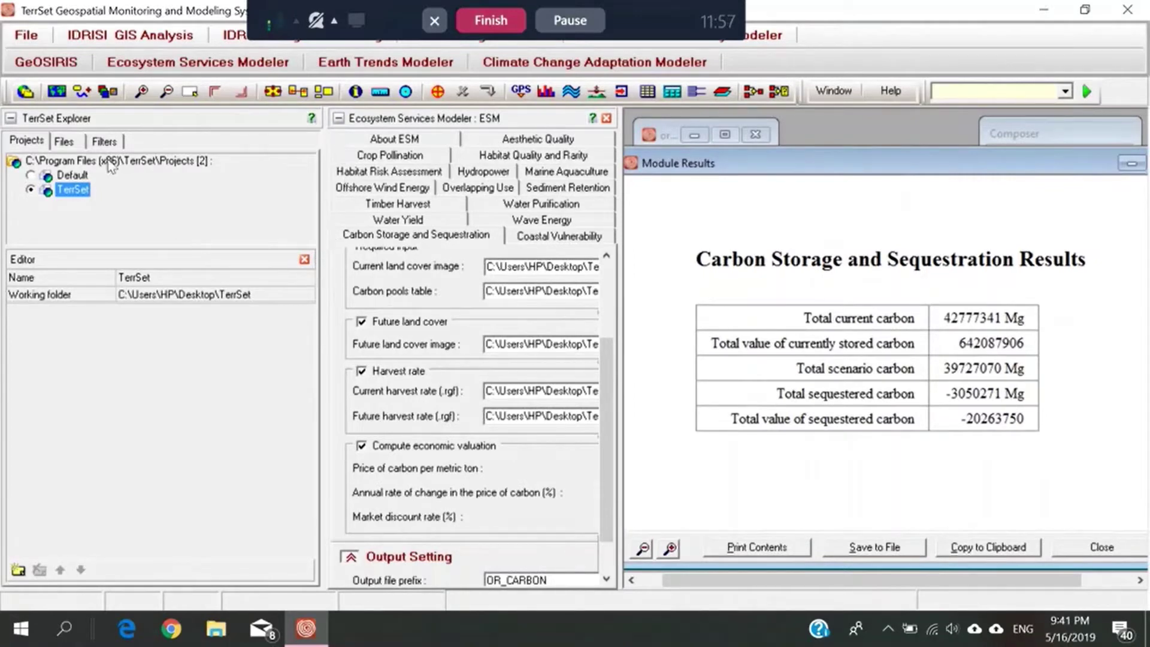
{"action": "left_click", "coordinate": [11, 119]}
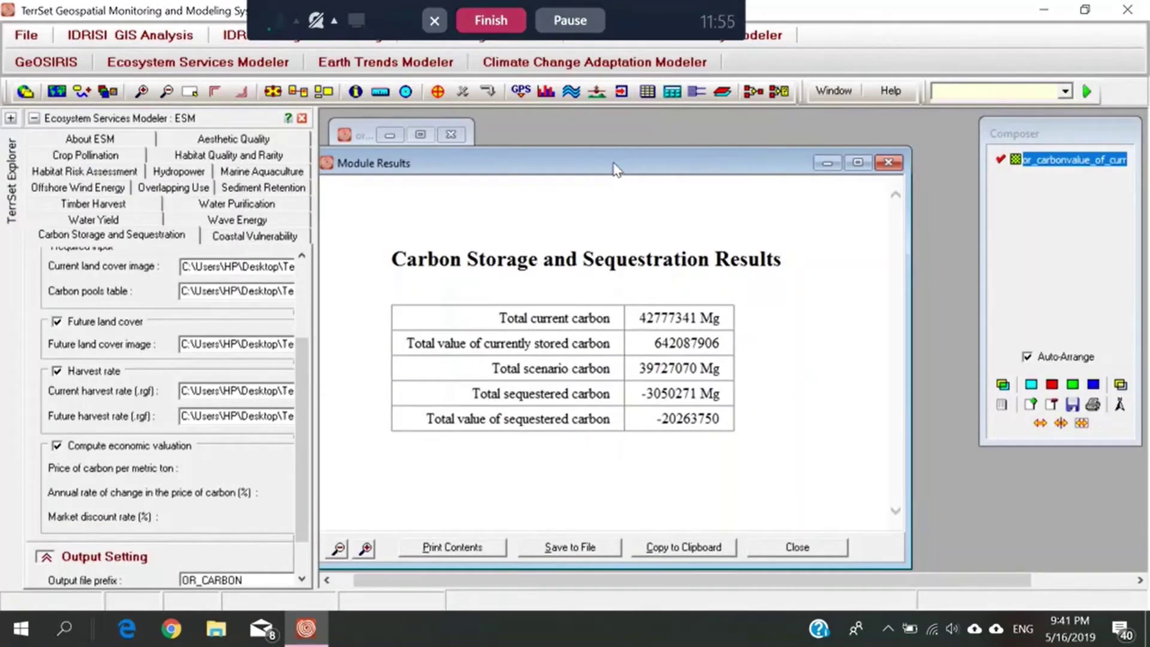
{"action": "left_click_drag", "start_coordinate": [615, 164], "coordinate": [673, 162]}
{"action": "left_click_drag", "start_coordinate": [511, 172], "coordinate": [598, 423]}
- Move and enlarge the Value of Currently Stored Carbon and Value of Sequestered Carbon maps
{"action": "left_click", "coordinate": [493, 278]}
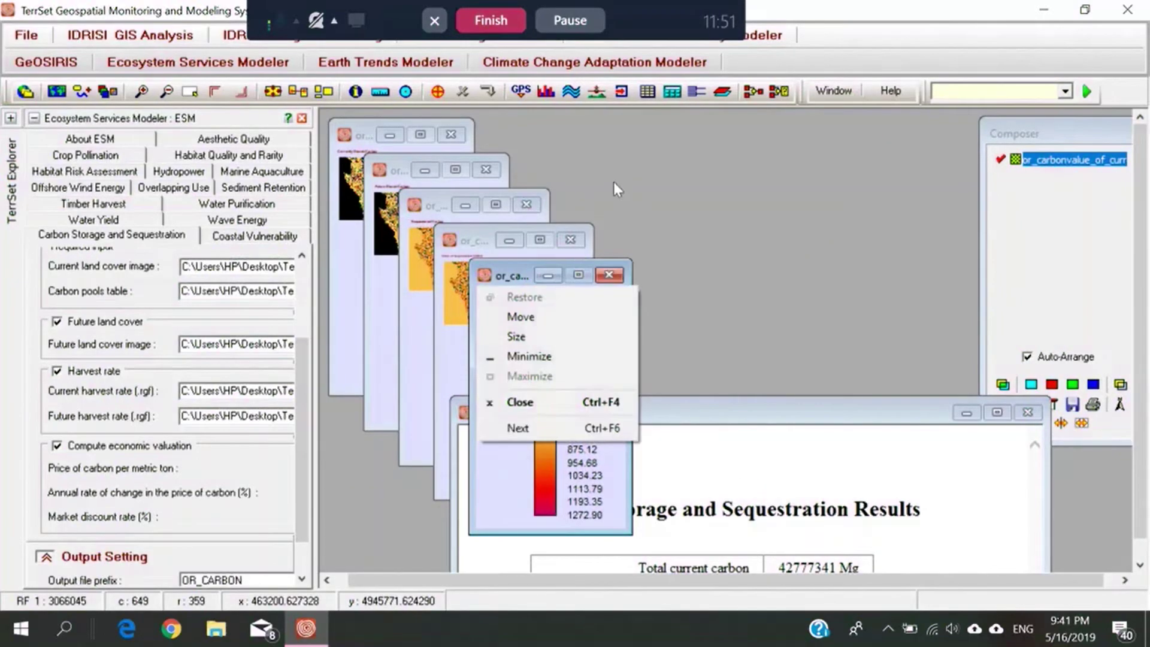
{"action": "left_click", "coordinate": [754, 231]}
{"action": "left_click_drag", "start_coordinate": [523, 276], "coordinate": [634, 148]}
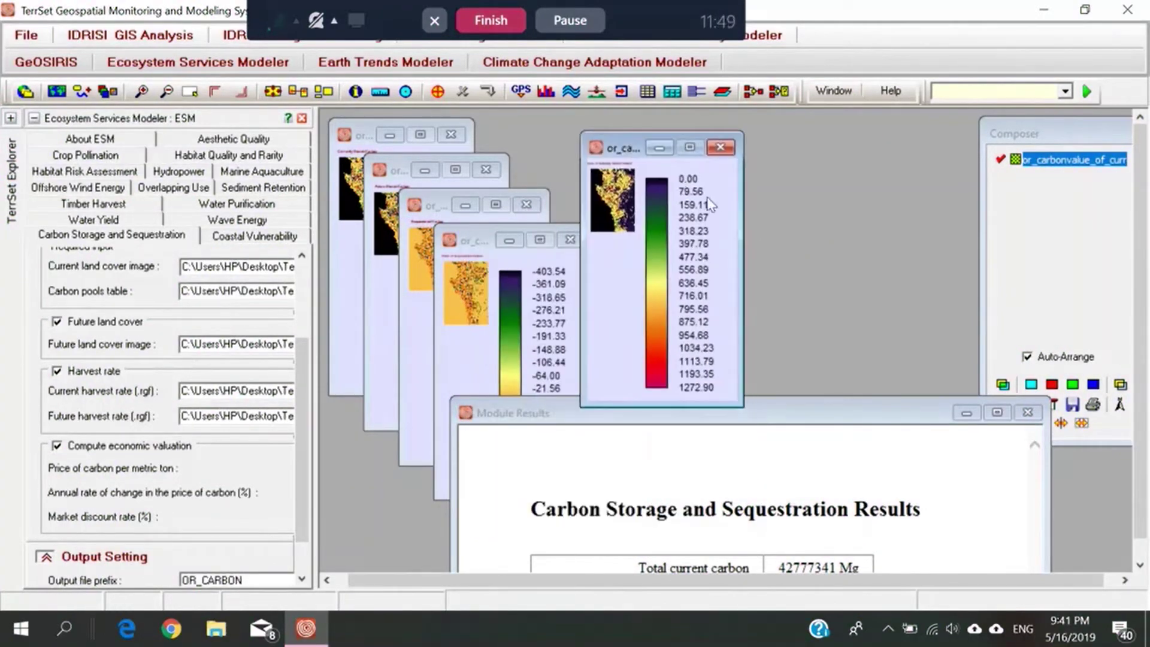
{"action": "left_click_drag", "start_coordinate": [738, 198], "coordinate": [933, 194]}
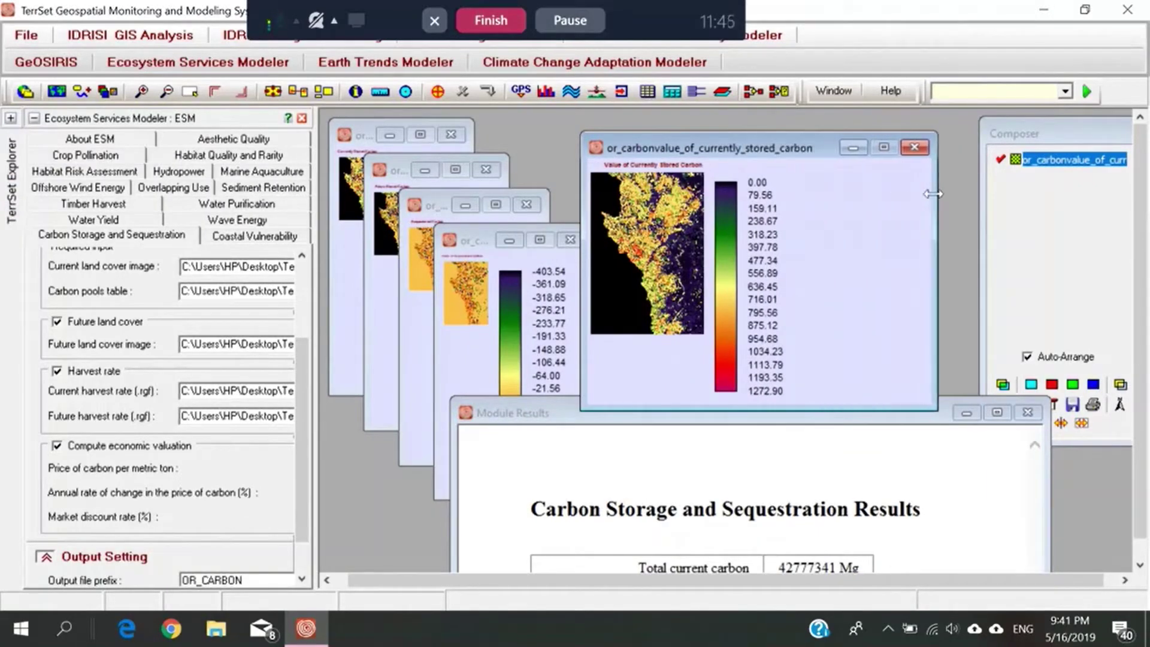
{"action": "left_click_drag", "start_coordinate": [743, 157], "coordinate": [801, 121]}
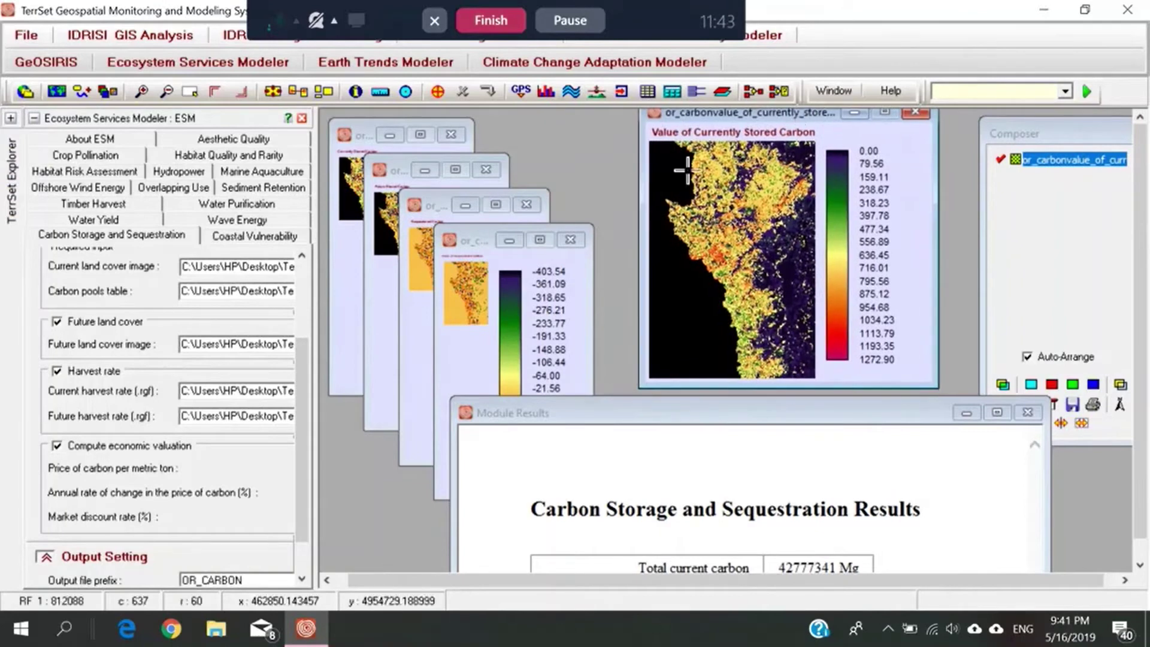
{"action": "left_click", "coordinate": [500, 233]}
{"action": "left_click_drag", "start_coordinate": [500, 233], "coordinate": [545, 138]}
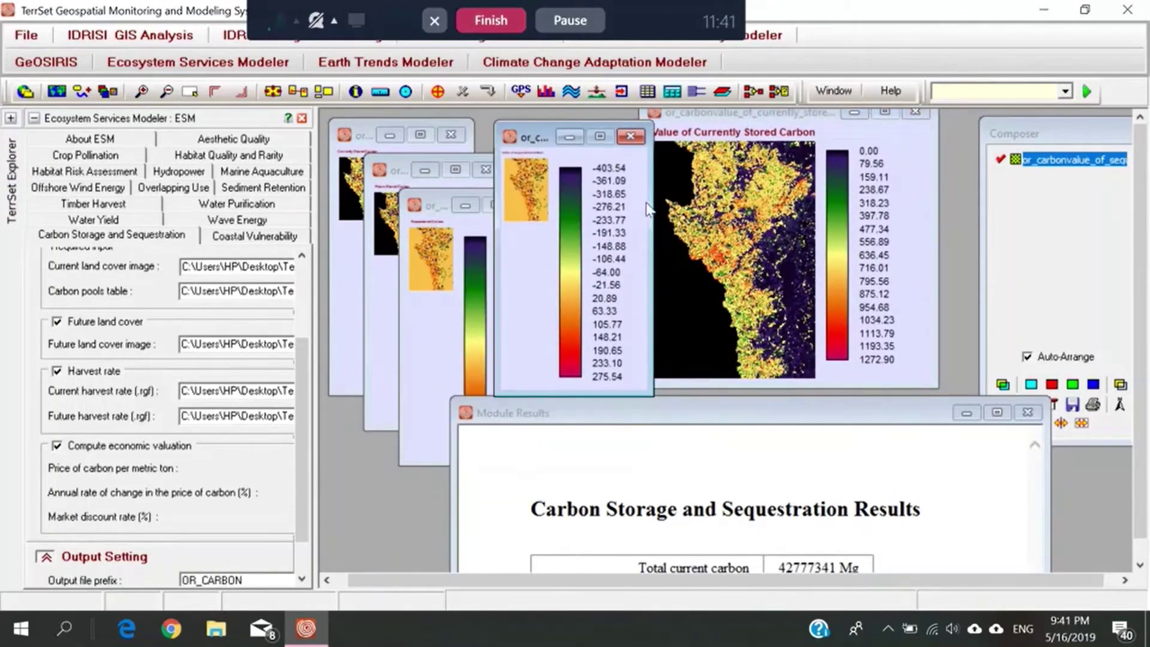
{"action": "left_click_drag", "start_coordinate": [648, 210], "coordinate": [815, 178]}
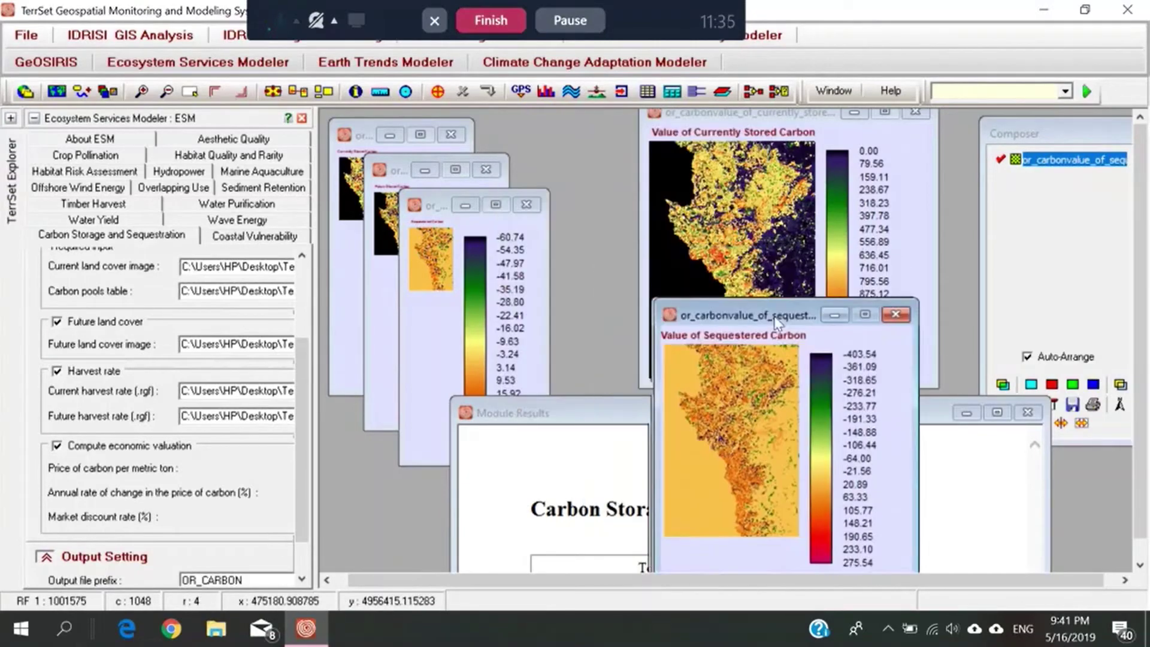
- Move and enlarge the Sequestered, Future Stored and Currently Stored Carbon maps
{"action": "left_click", "coordinate": [414, 205]}
{"action": "key", "text": "Escape"}
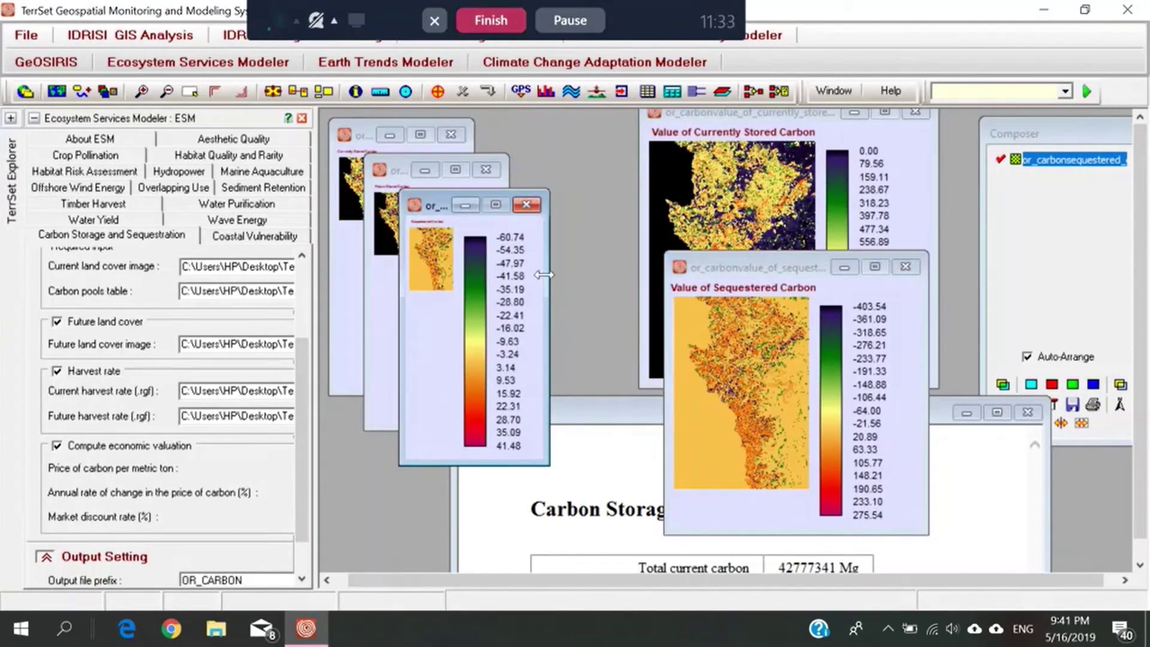
{"action": "left_click_drag", "start_coordinate": [551, 274], "coordinate": [690, 274]}
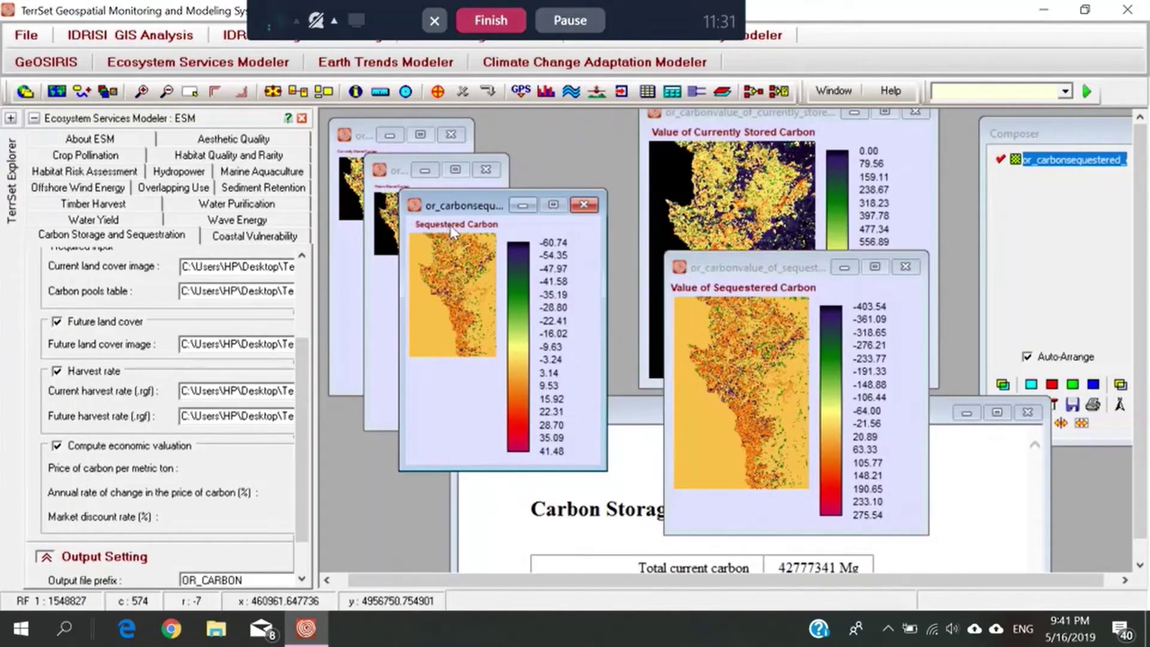
{"action": "left_click_drag", "start_coordinate": [450, 208], "coordinate": [614, 156]}
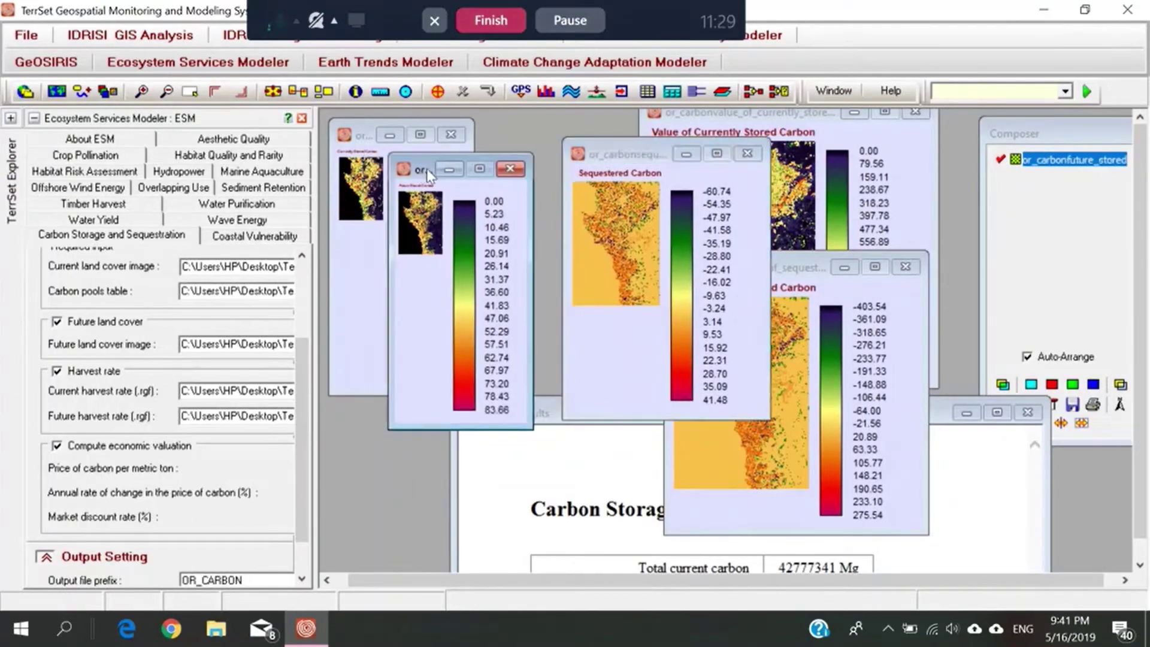
{"action": "left_click_drag", "start_coordinate": [398, 170], "coordinate": [451, 168]}
{"action": "left_click_drag", "start_coordinate": [556, 228], "coordinate": [723, 266]}
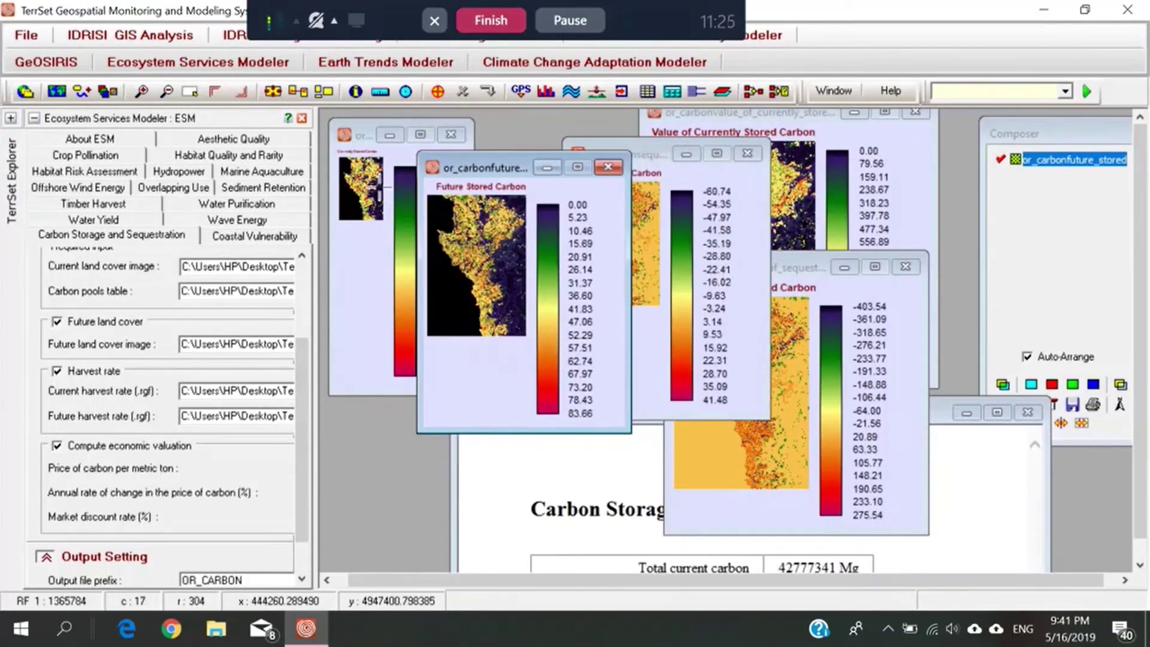
{"action": "left_click", "coordinate": [461, 153]}
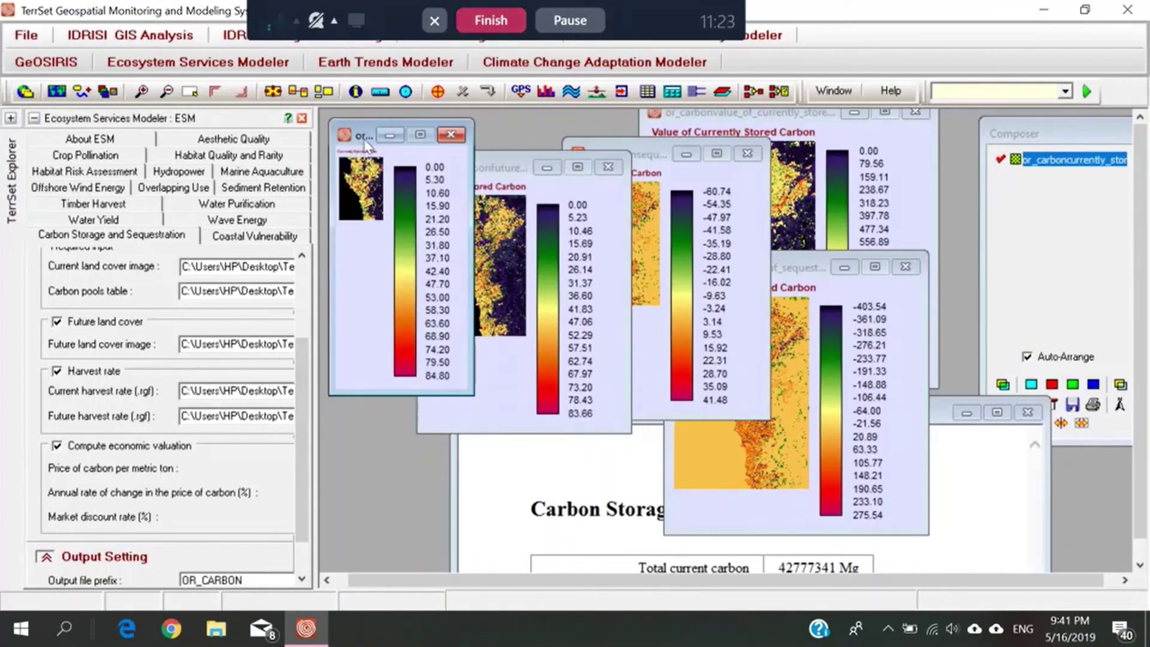
{"action": "left_click_drag", "start_coordinate": [366, 145], "coordinate": [466, 158]}
{"action": "left_click_drag", "start_coordinate": [573, 221], "coordinate": [724, 223]}
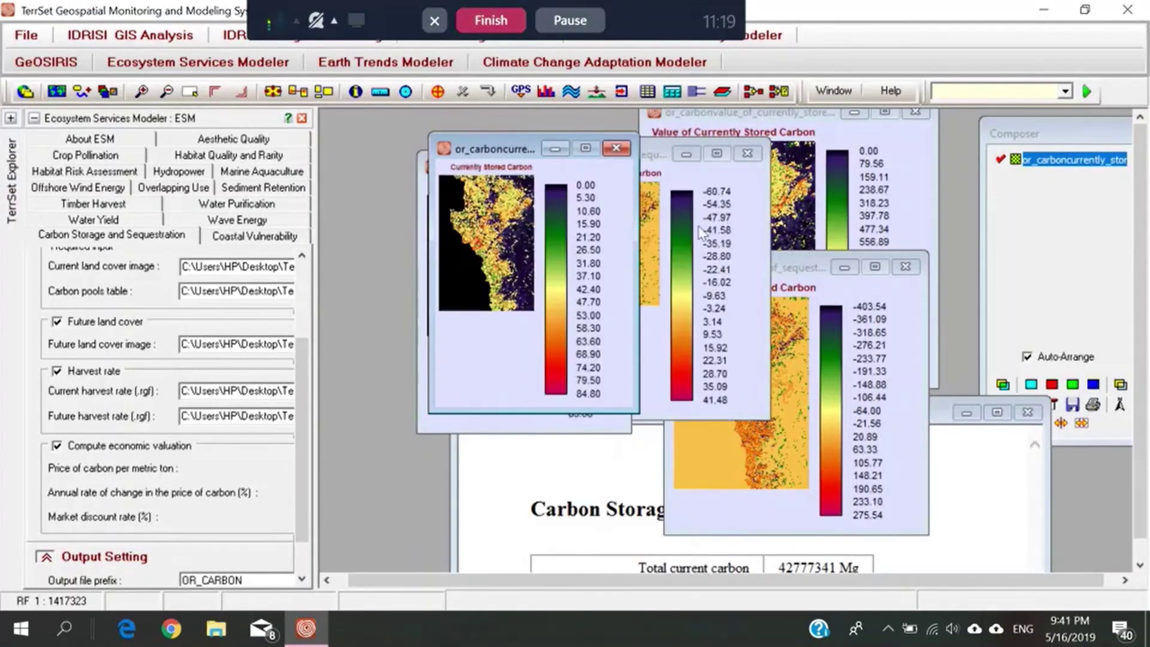
{"action": "left_click_drag", "start_coordinate": [490, 157], "coordinate": [370, 274]}
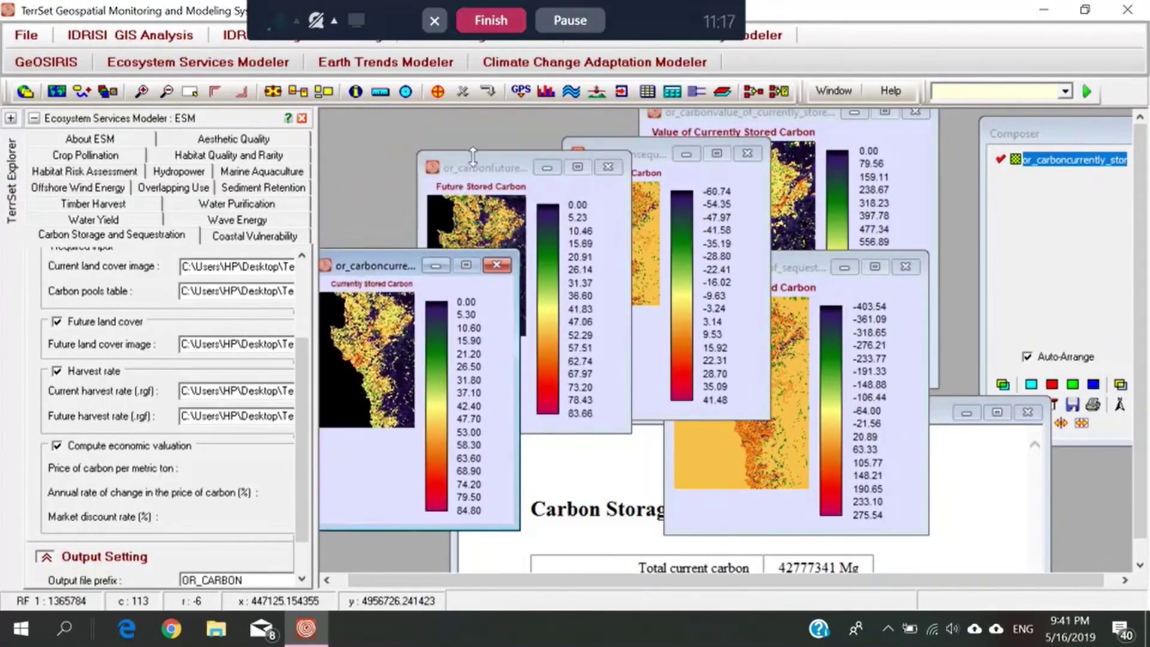
- Restack the maps with both carbon value maps in front and shift the Composer panel aside
{"action": "left_click_drag", "start_coordinate": [490, 172], "coordinate": [416, 175]}
{"action": "left_click_drag", "start_coordinate": [670, 156], "coordinate": [501, 179]}
{"action": "left_click_drag", "start_coordinate": [767, 115], "coordinate": [531, 194]}
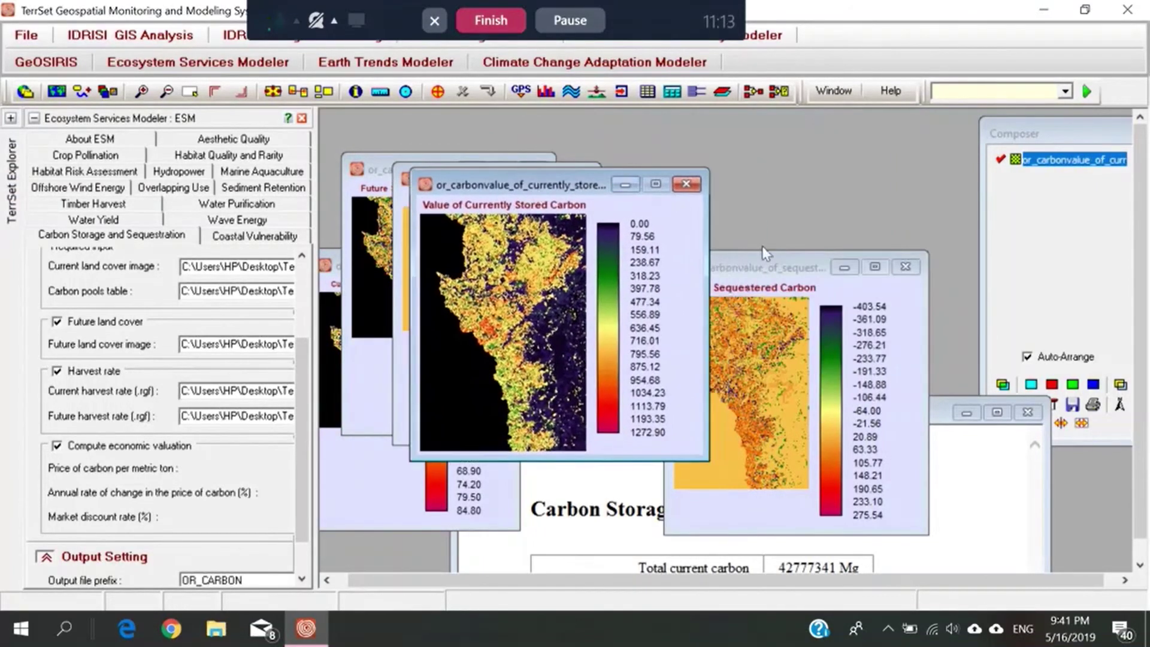
{"action": "left_click_drag", "start_coordinate": [767, 267], "coordinate": [726, 136]}
{"action": "left_click_drag", "start_coordinate": [1044, 126], "coordinate": [984, 137]}
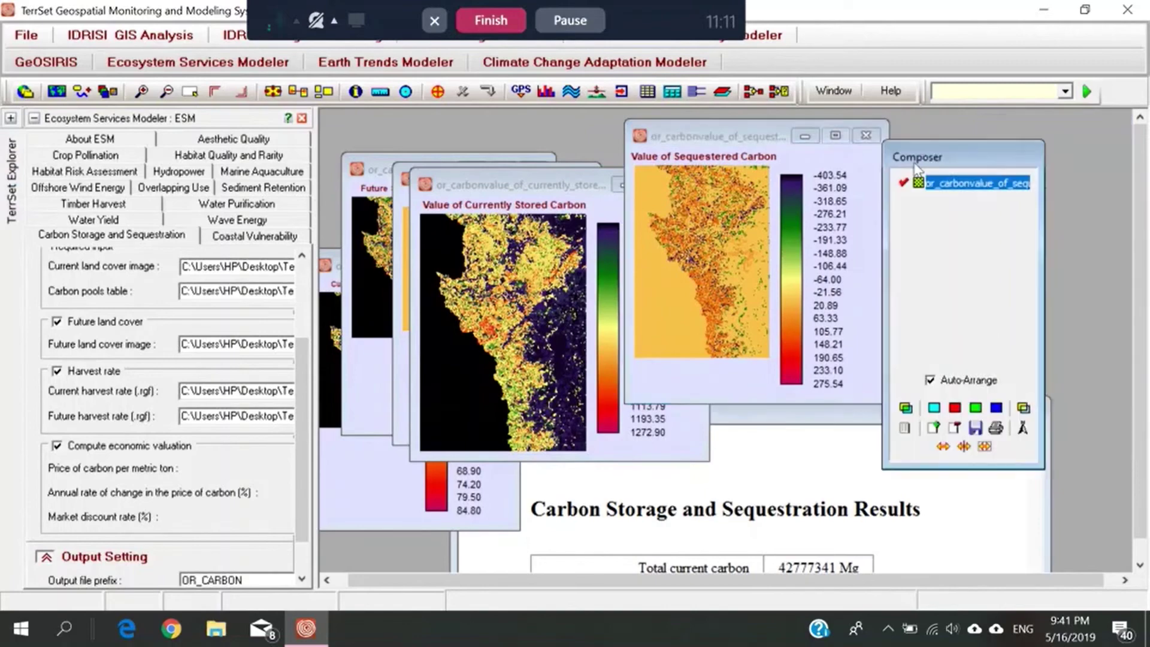
- Save the results table as Carbon_Outcomes.html in the Carbon storage results folder
{"action": "left_click", "coordinate": [897, 420]}
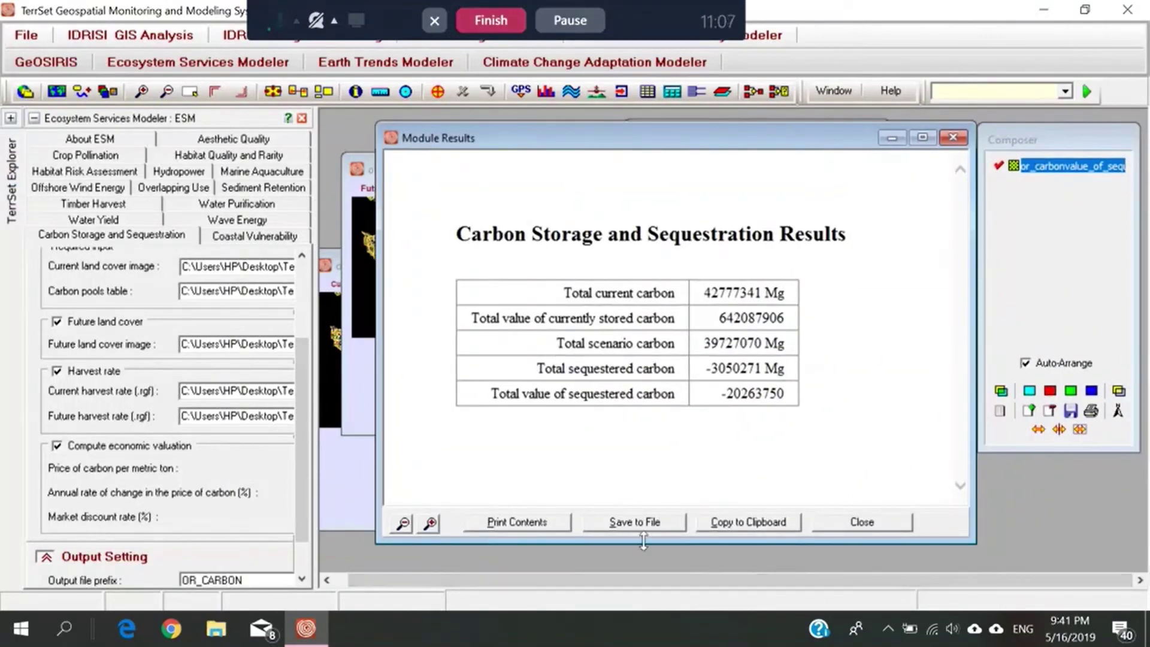
{"action": "left_click", "coordinate": [651, 524]}
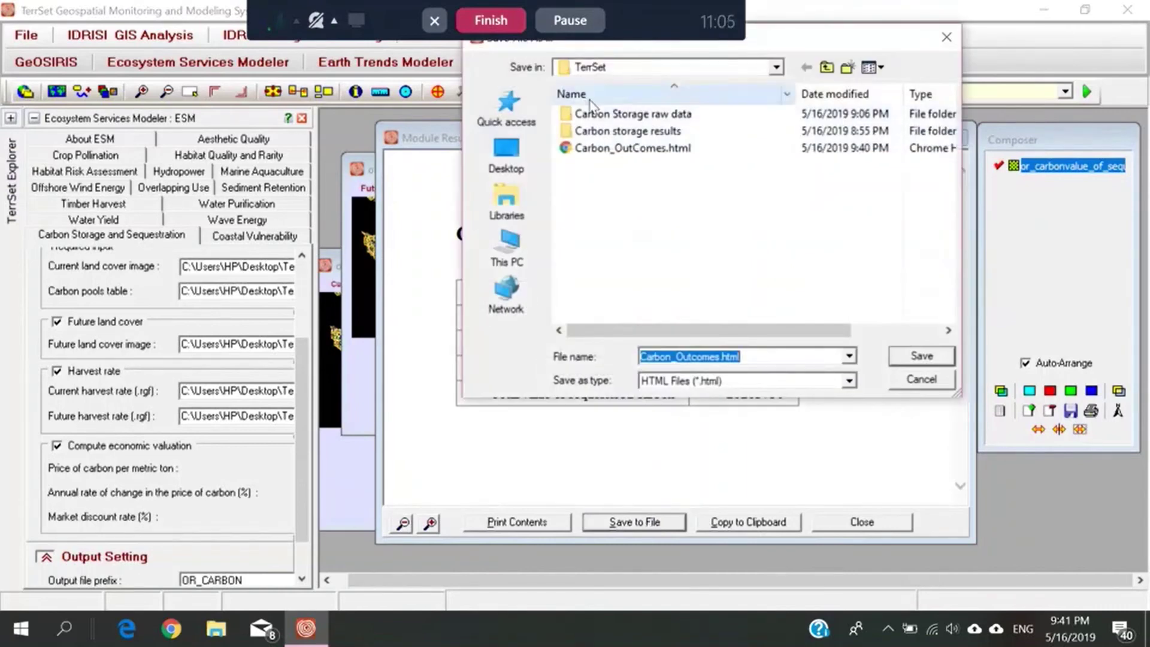
{"action": "double_click", "coordinate": [670, 137]}
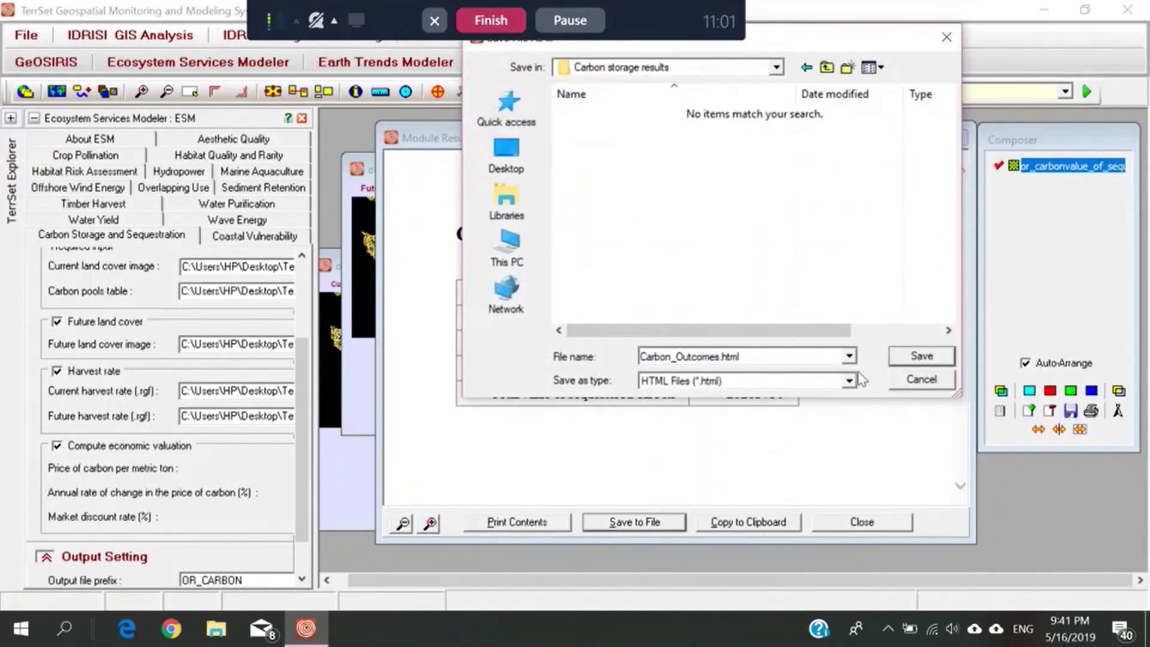
{"action": "left_click", "coordinate": [921, 356]}
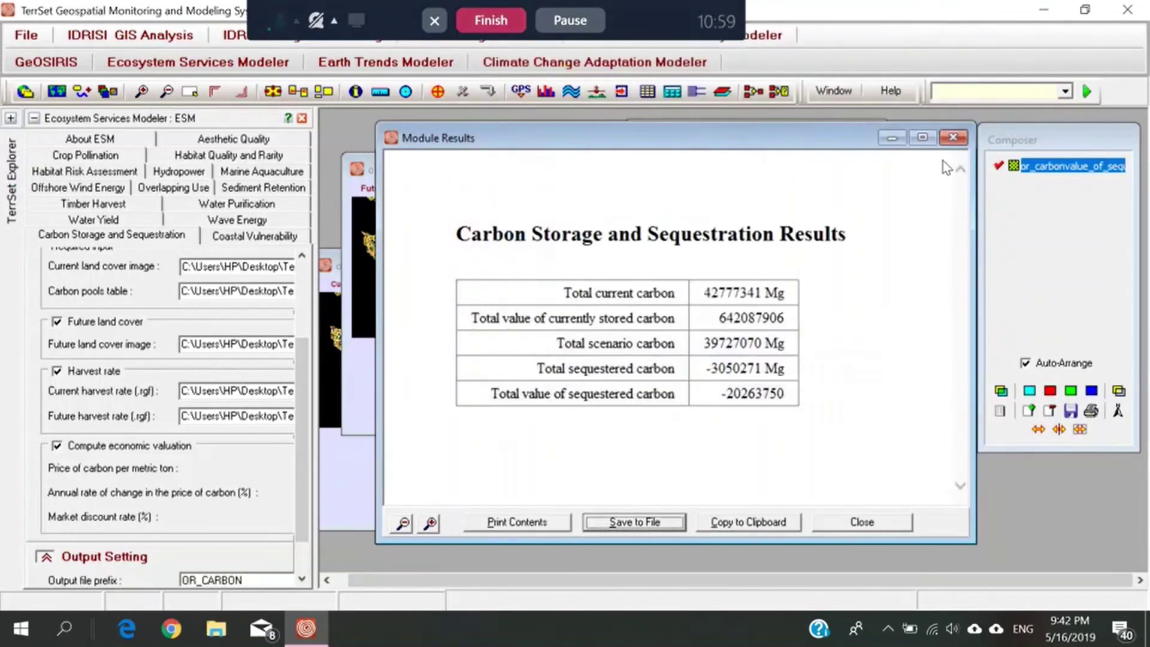
- Close the results table and place the two carbon value maps side by side
{"action": "left_click", "coordinate": [954, 138]}
{"action": "left_click", "coordinate": [774, 141]}
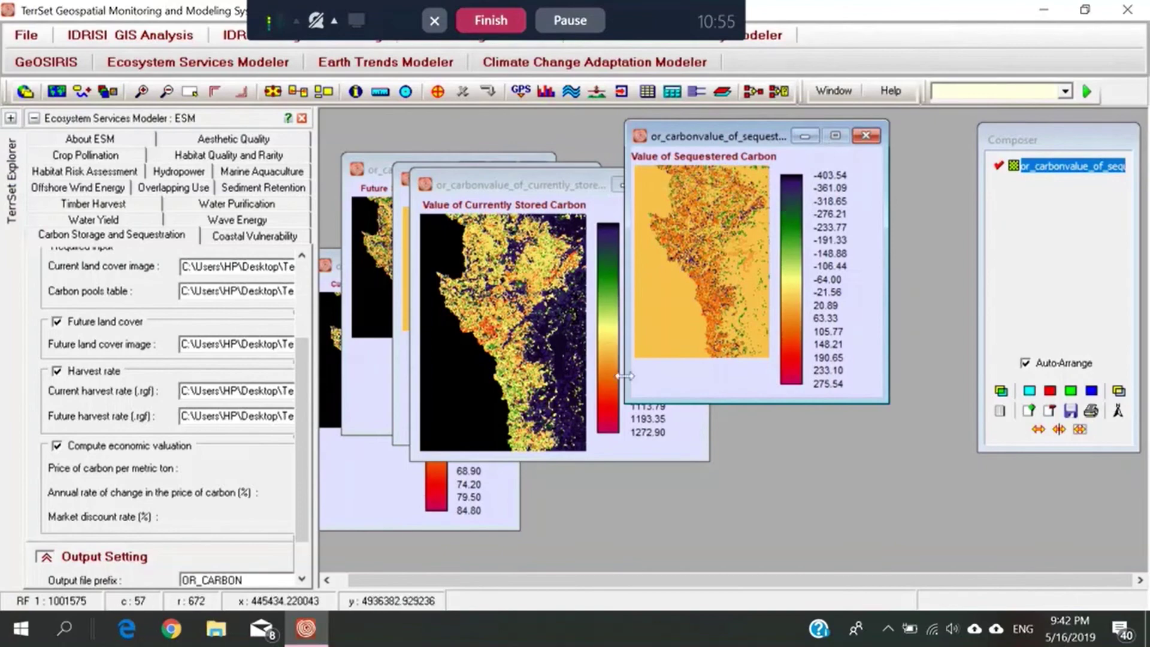
{"action": "left_click_drag", "start_coordinate": [723, 144], "coordinate": [837, 137]}
{"action": "left_click_drag", "start_coordinate": [552, 190], "coordinate": [561, 126]}
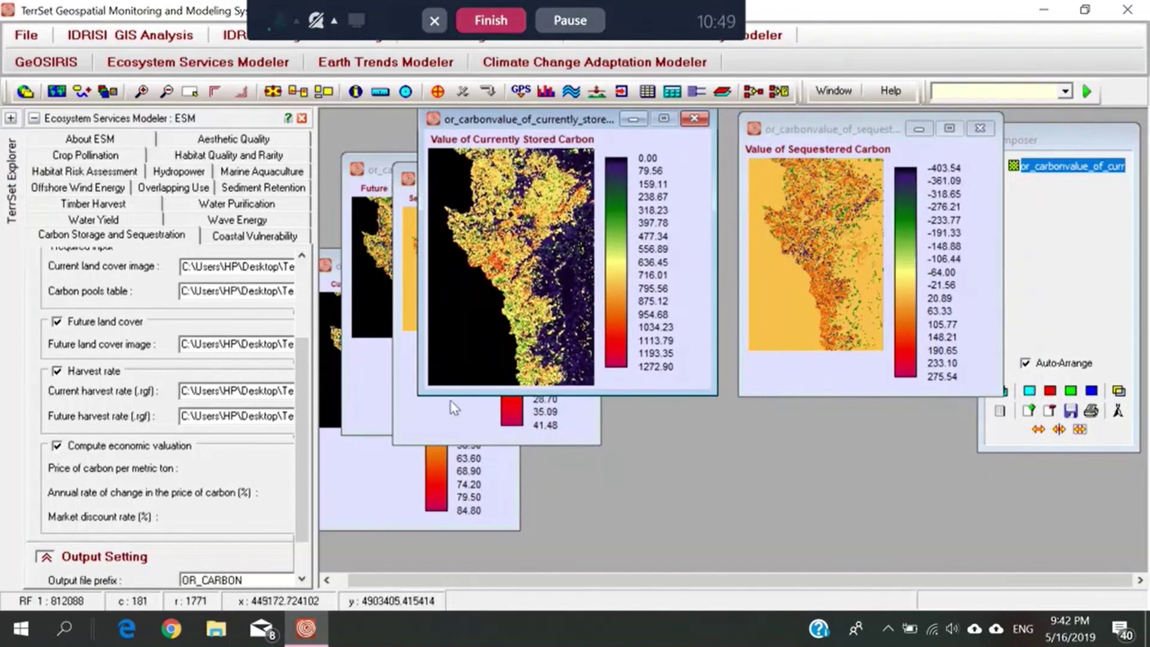